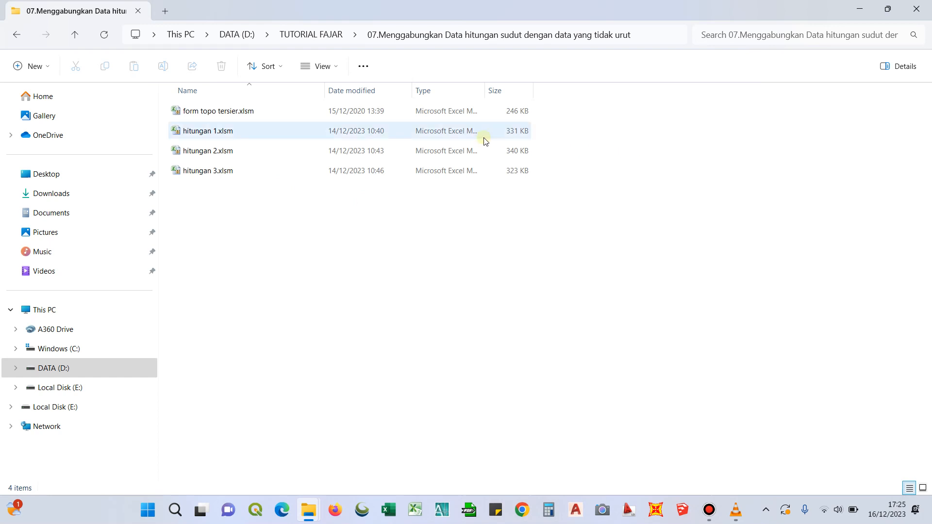
pyautogui.click(407, 156)
pyautogui.click(395, 181)
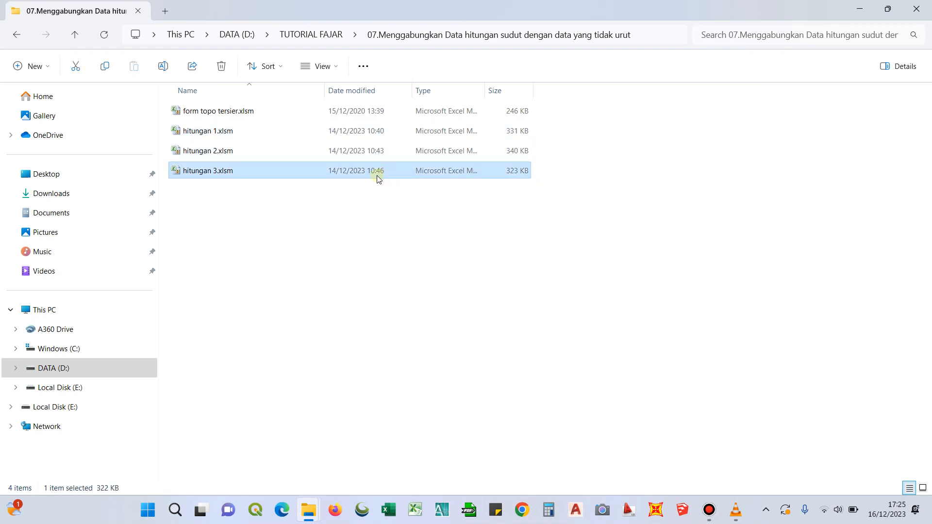
pyautogui.click(380, 130)
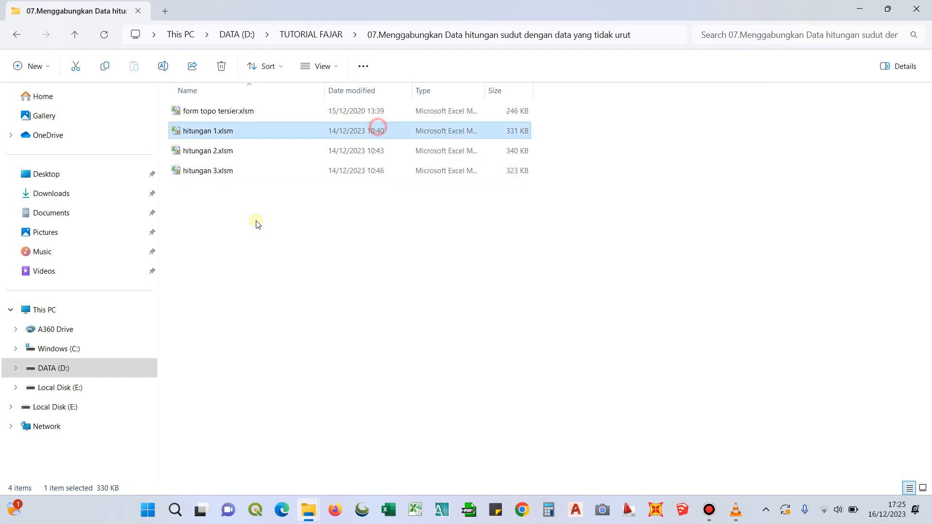
pyautogui.click(258, 145)
pyautogui.click(239, 174)
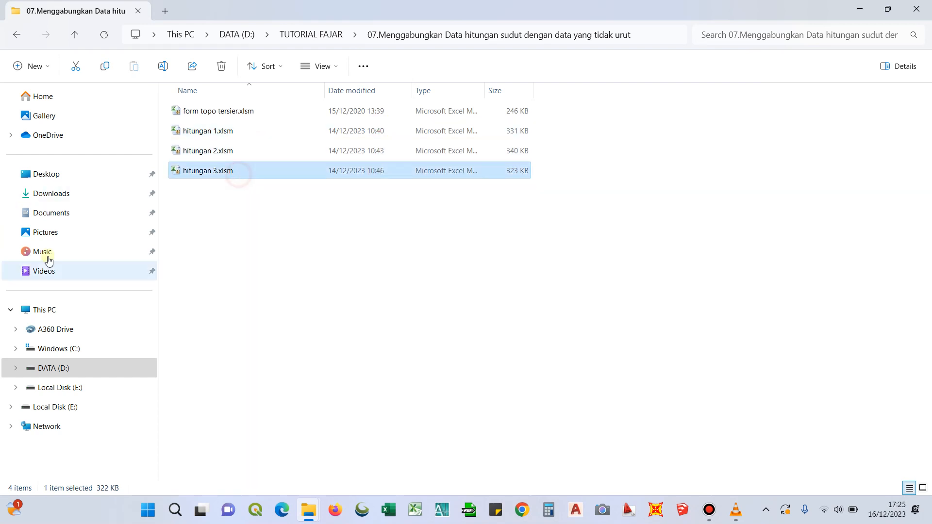
pyautogui.click(556, 246)
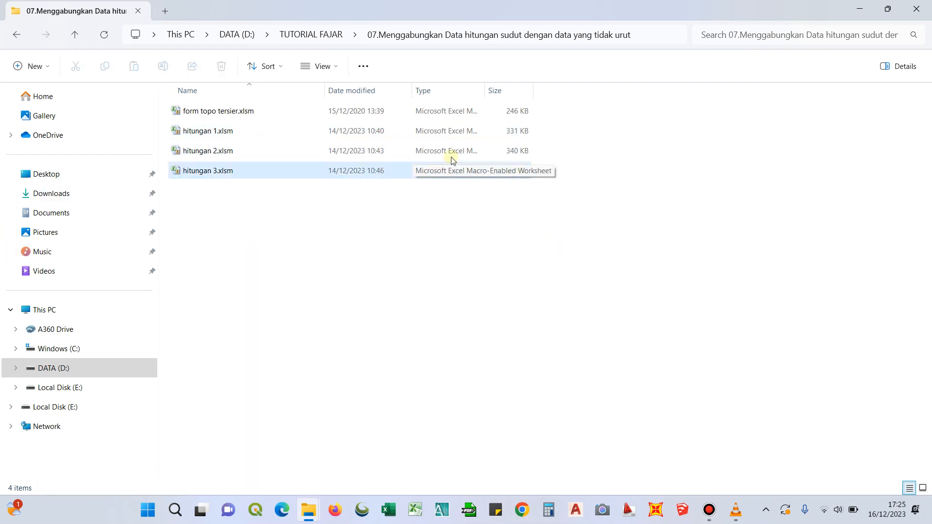
pyautogui.click(414, 118)
pyautogui.click(578, 253)
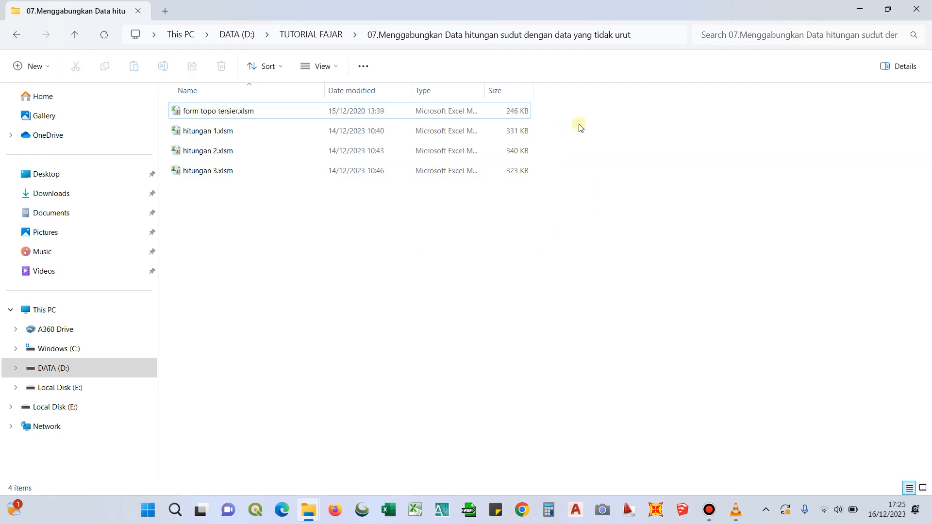
pyautogui.moveTo(631, 109); pyautogui.dragTo(398, 267)
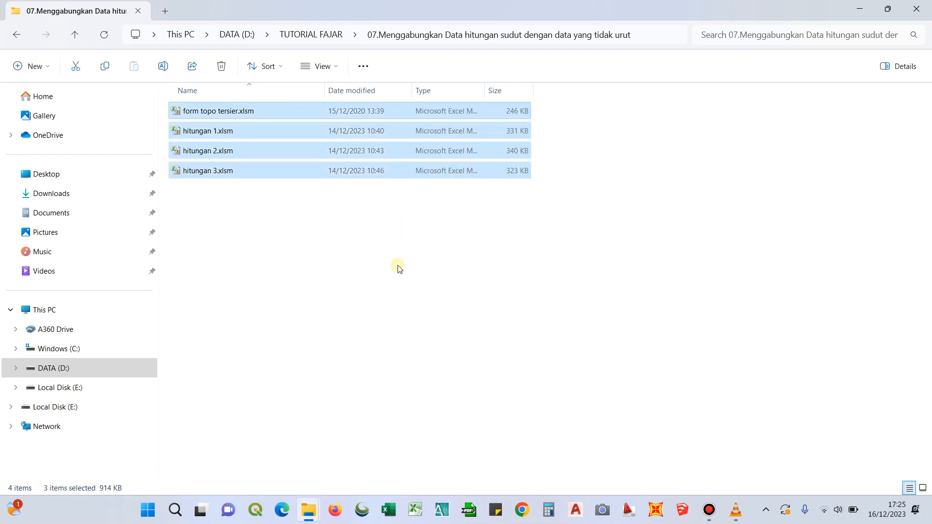
pyautogui.click(388, 236)
pyautogui.moveTo(551, 124); pyautogui.dragTo(199, 293)
pyautogui.click(222, 132)
pyautogui.click(214, 147)
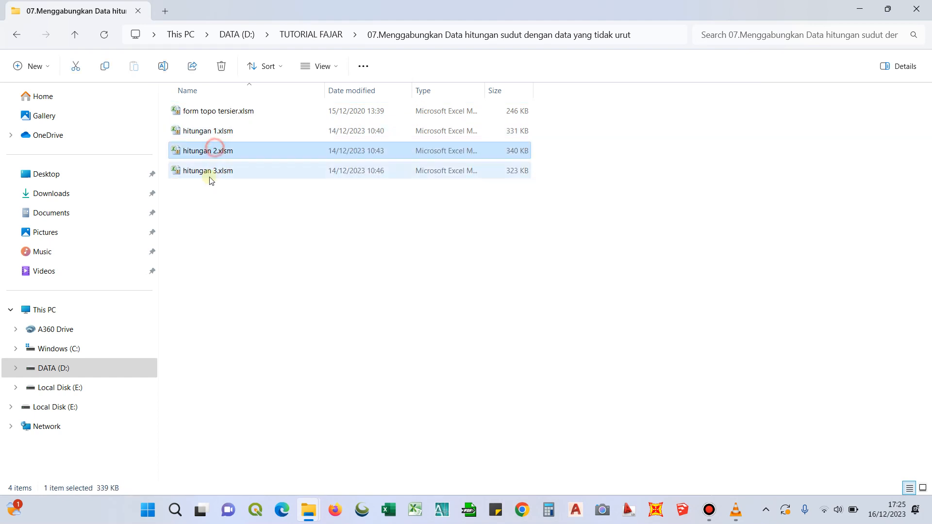
pyautogui.click(209, 176)
pyautogui.click(225, 140)
pyautogui.click(229, 131)
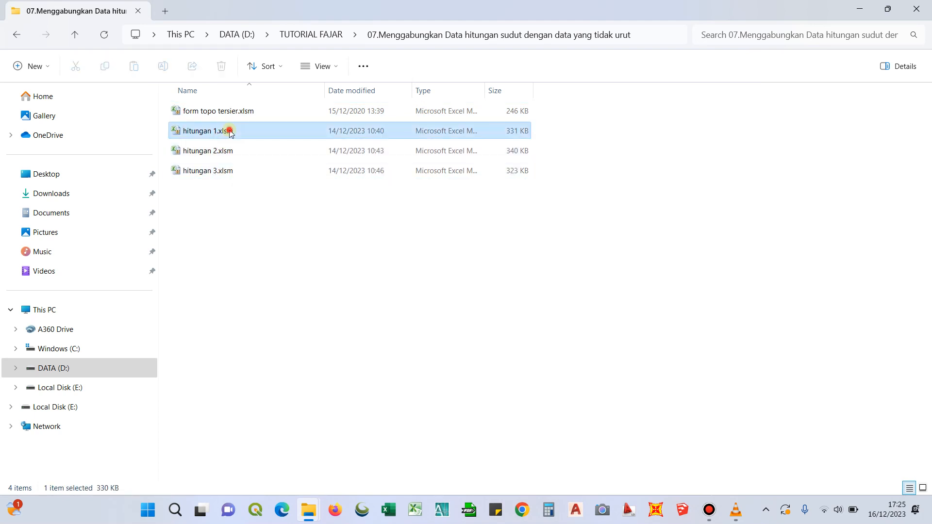
pyautogui.click(232, 151)
pyautogui.click(230, 171)
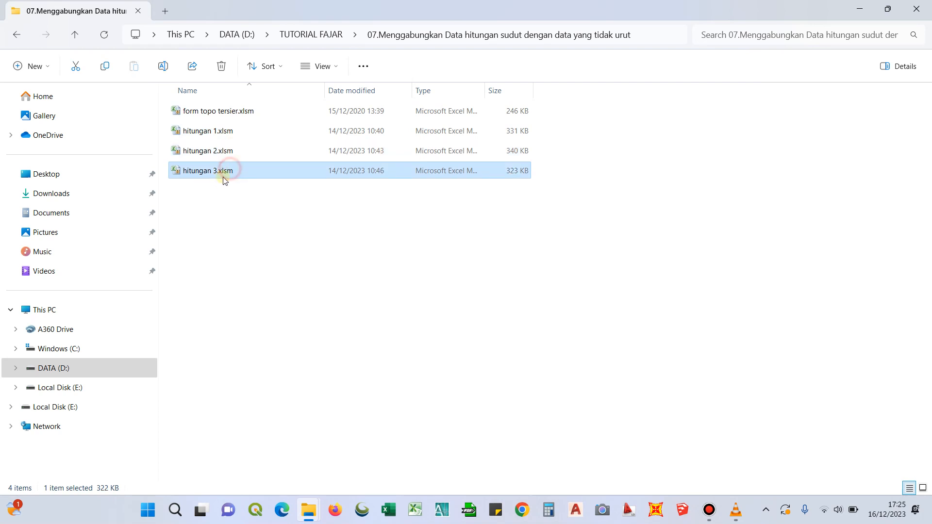
pyautogui.click(269, 104)
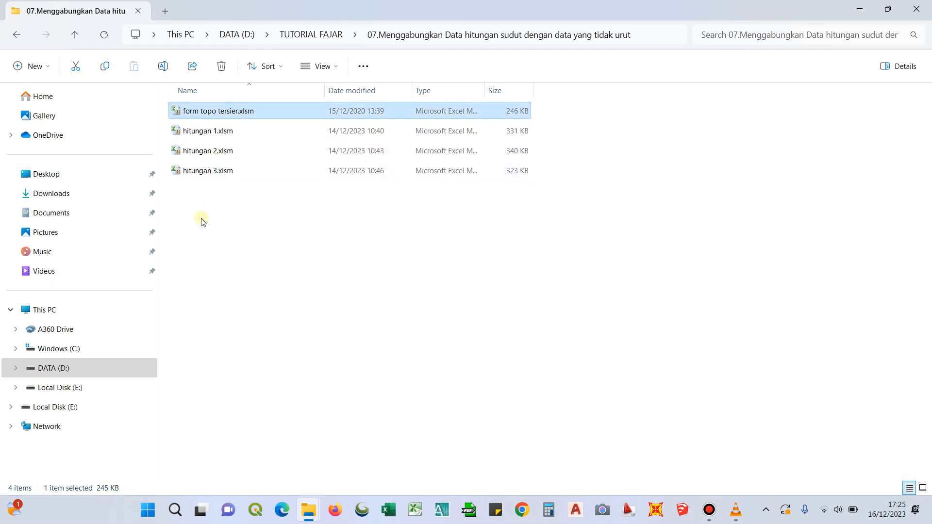
pyautogui.click(597, 239)
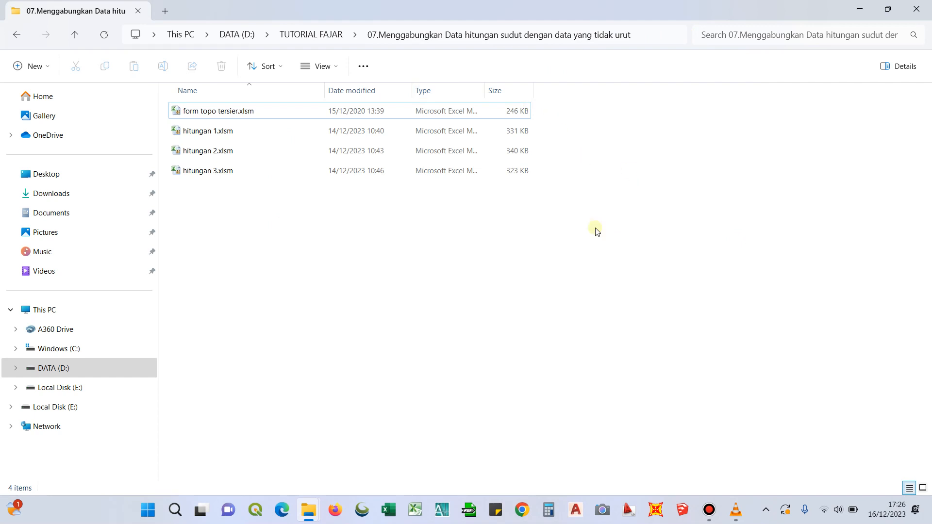
# Step: Open form topo tersier.xlsm and display its Hitungan sheet
pyautogui.doubleClick(314, 114)
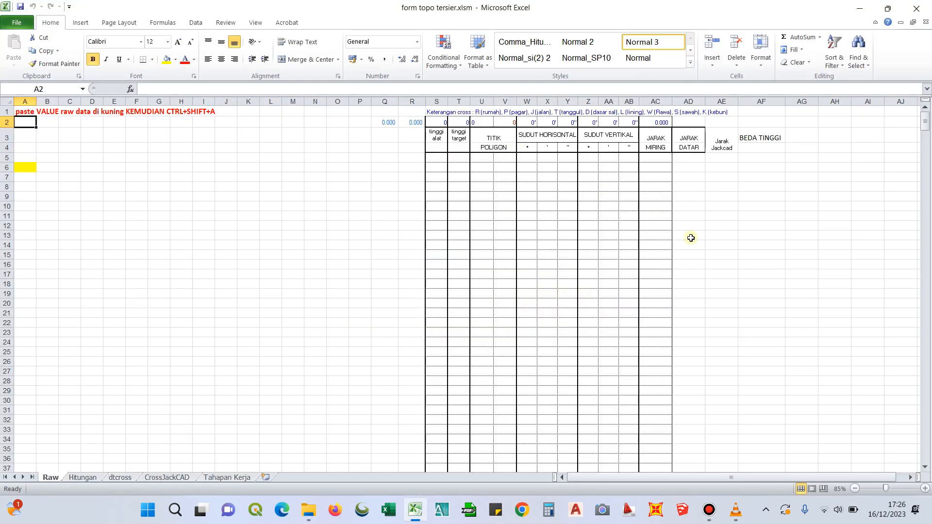
pyautogui.click(690, 237)
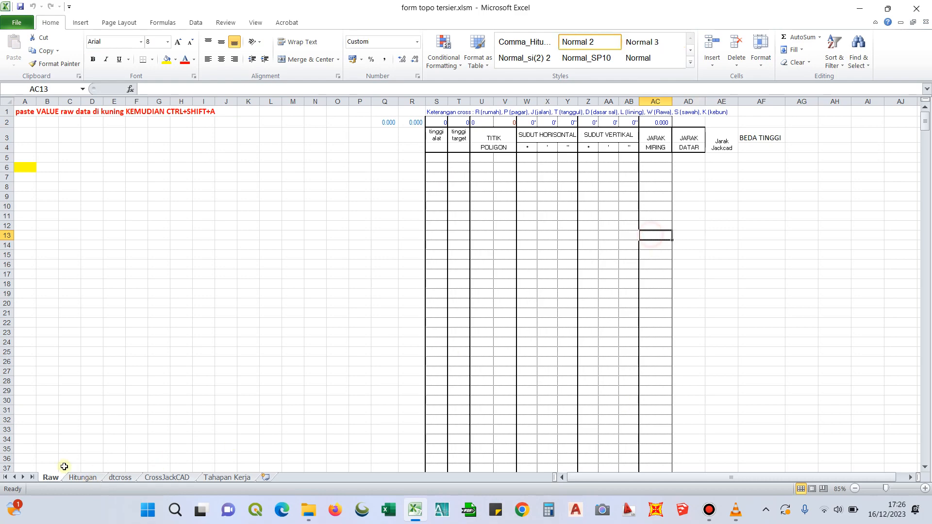
pyautogui.click(149, 476)
pyautogui.click(94, 477)
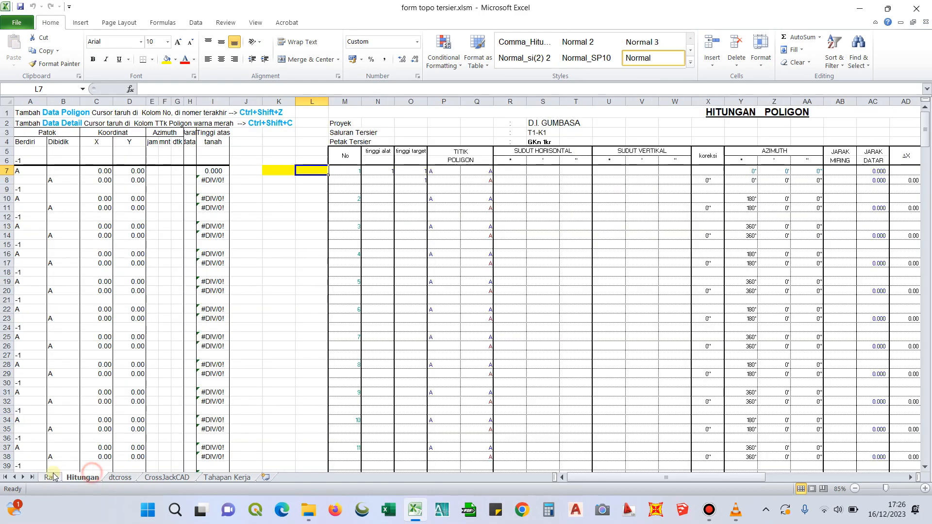
pyautogui.click(51, 477)
pyautogui.click(82, 477)
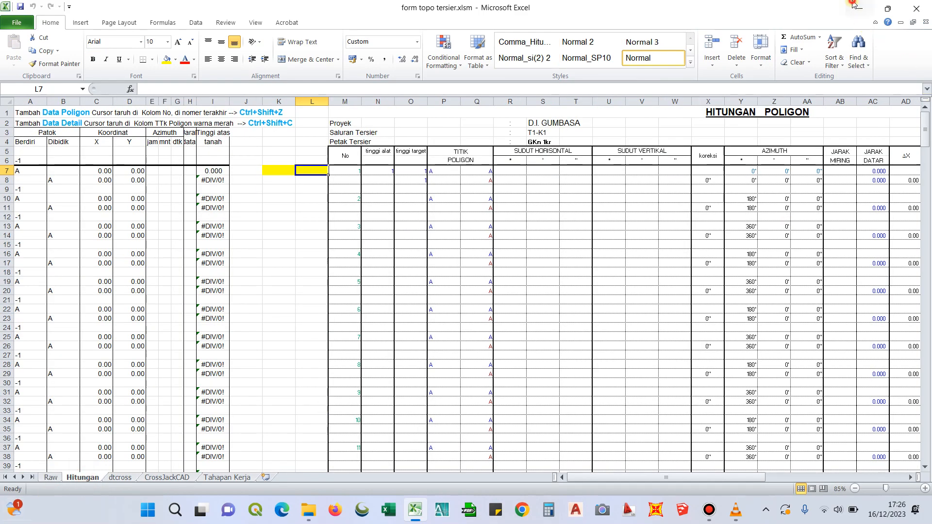
# Step: Open hitungan 1.xlsm from the folder and copy rows 7 to 50 of its Hitungan sheet
pyautogui.click(854, 5)
pyautogui.click(567, 289)
pyautogui.doubleClick(290, 134)
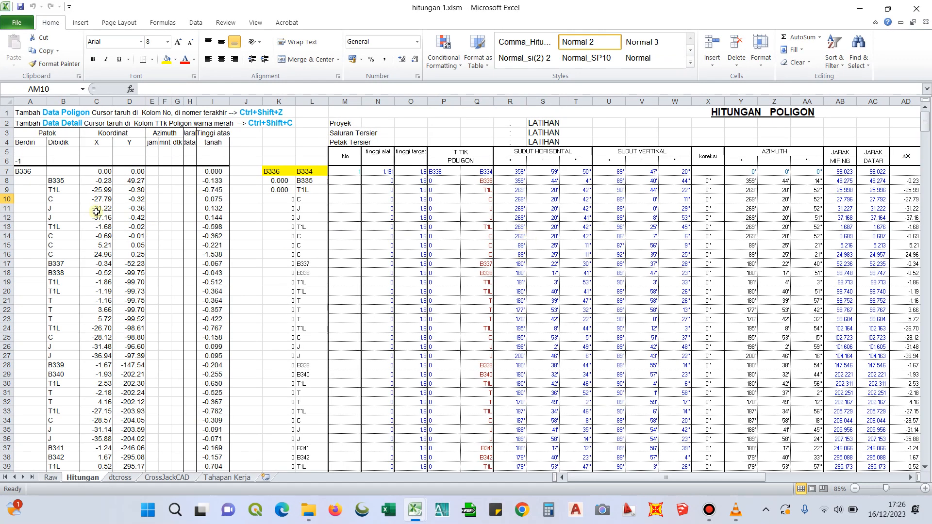
pyautogui.click(6, 172)
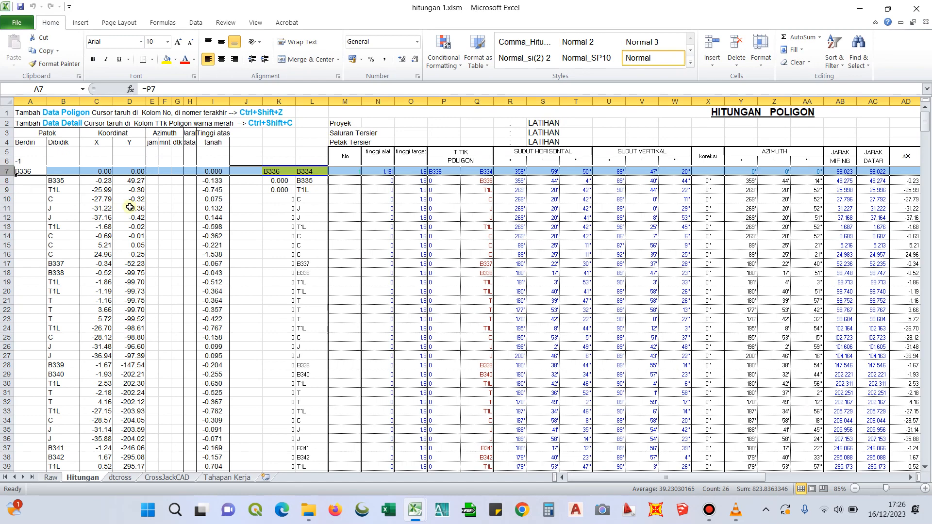
pyautogui.scroll(-13, 129, 214)
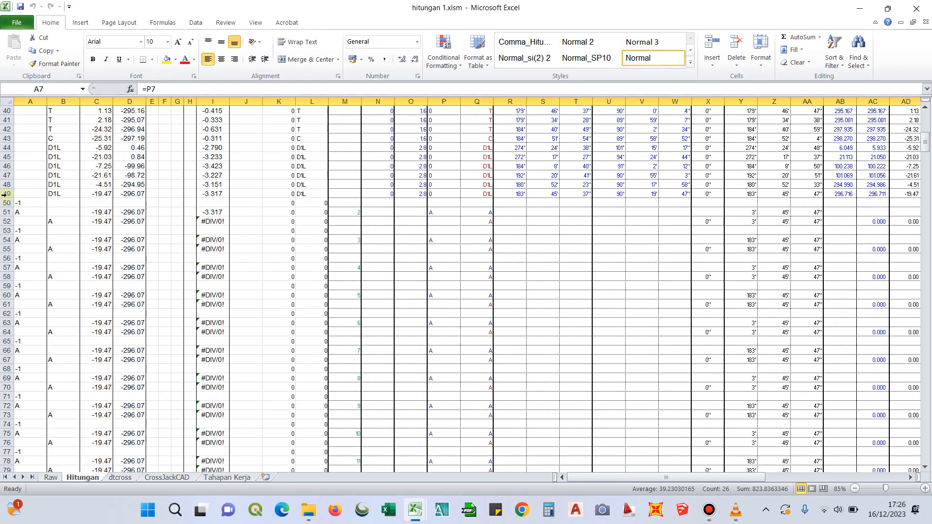
pyautogui.keyDown('shift'); pyautogui.click(6, 202); pyautogui.keyUp('shift')
pyautogui.hotkey('ctrl', 'c')
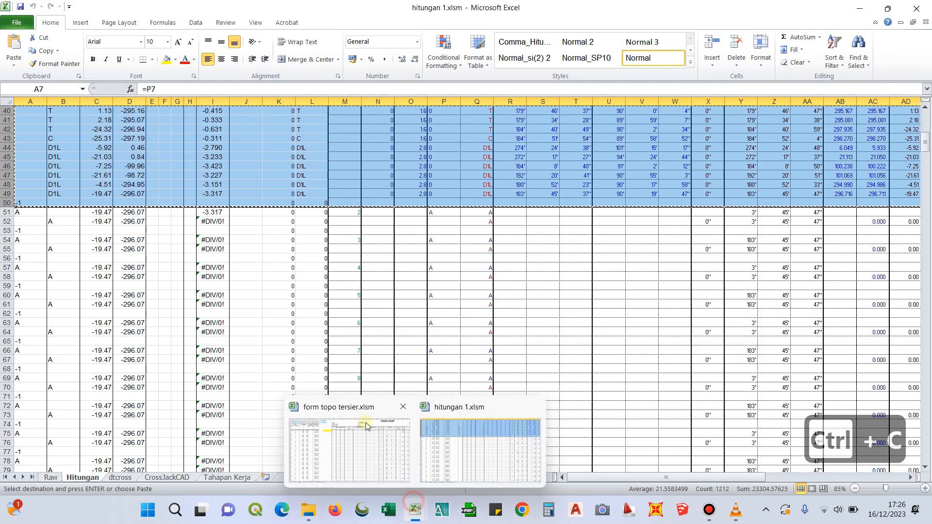
# Step: Paste the copied hitungan 1 rows into the Hitungan sheet of form topo tersier.xlsm, starting at row 7
pyautogui.click(365, 447)
pyautogui.click(12, 173)
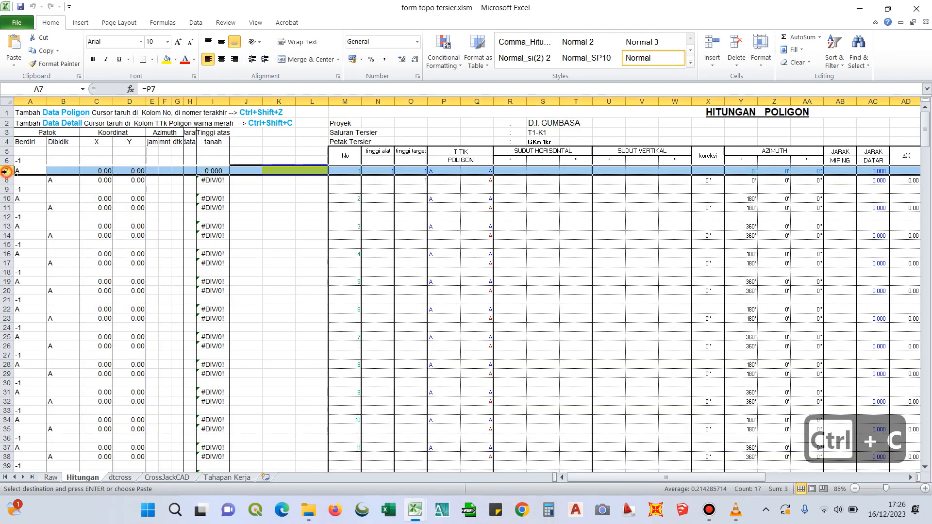
pyautogui.hotkey('ctrl', 'v')
pyautogui.scroll(-5, 457, 331)
pyautogui.scroll(-6, 457, 331)
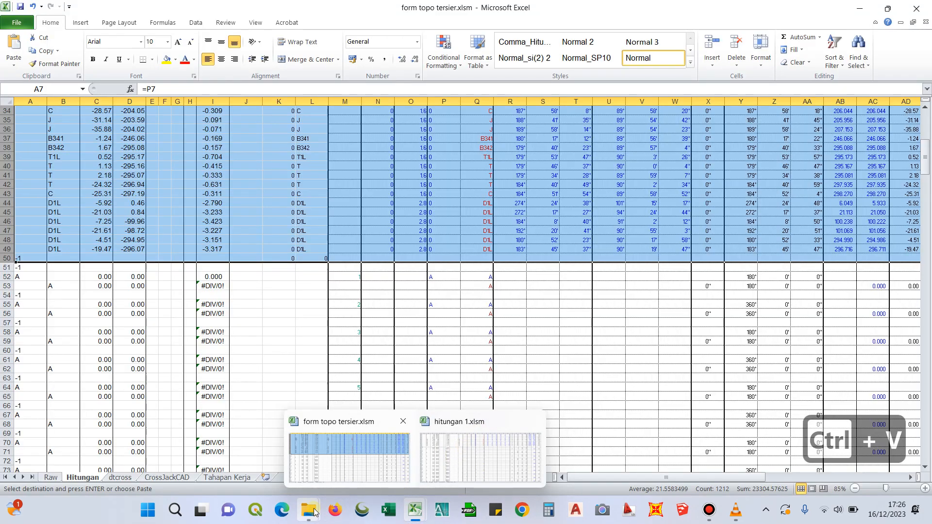
# Step: Close the duplicate File Explorer windows and switch to the remaining 07.Menggabungkan Data hitungan folder window
pyautogui.click(314, 513)
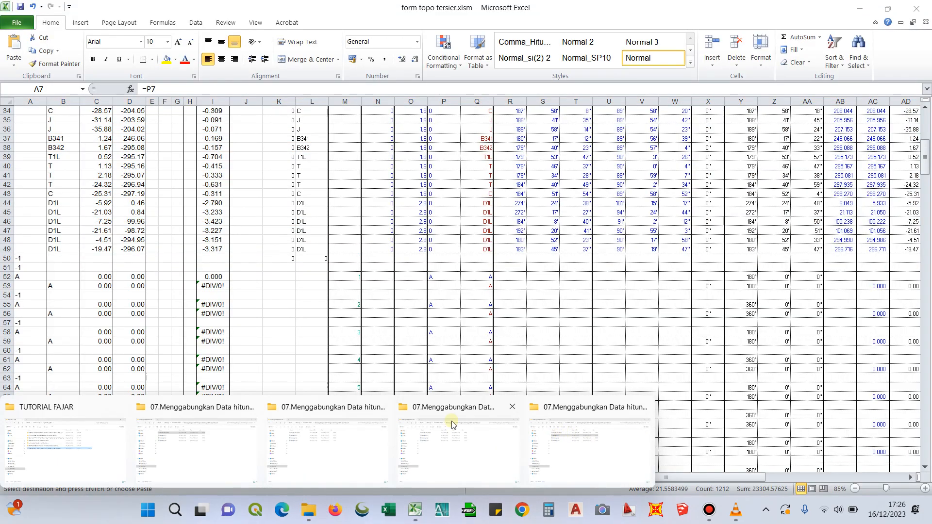
pyautogui.click(250, 407)
pyautogui.click(293, 407)
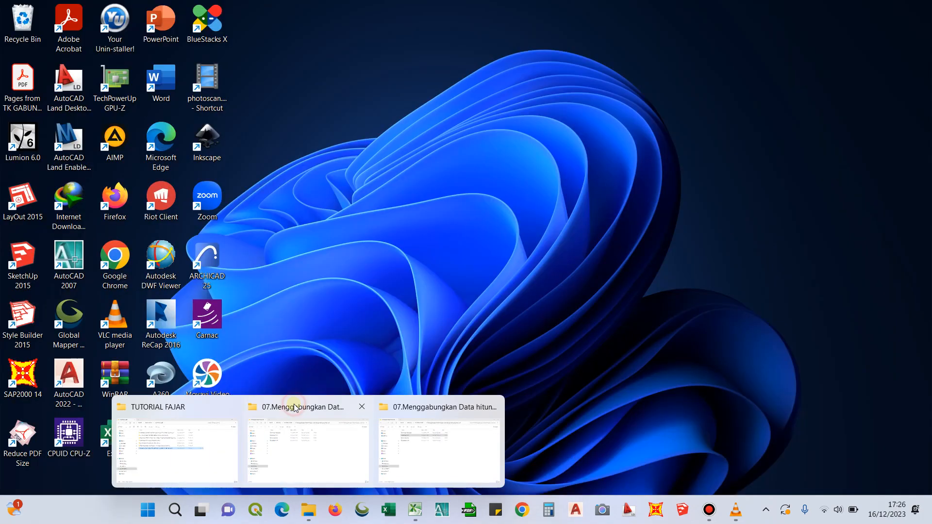
pyautogui.click(361, 407)
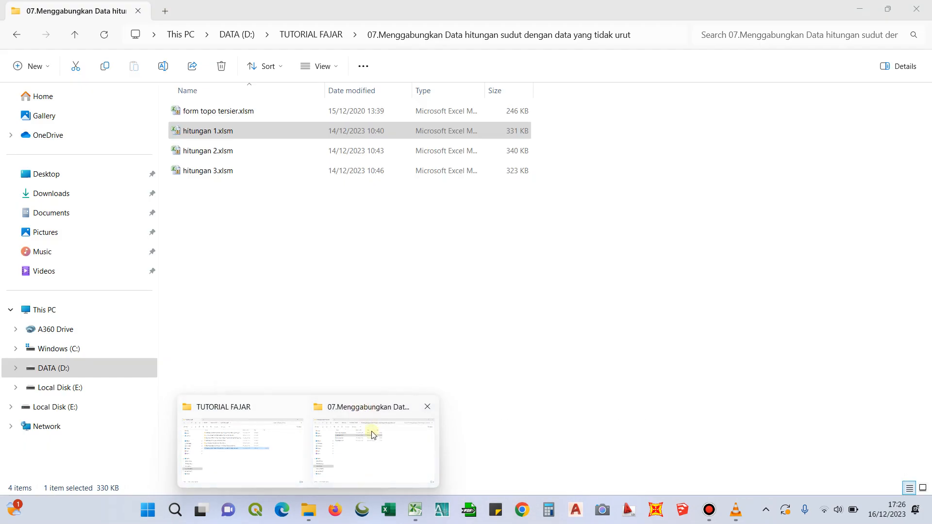
pyautogui.click(371, 434)
# Step: Open hitungan 2.xlsm and copy rows 7 to 62 of its Hitungan sheet
pyautogui.doubleClick(281, 152)
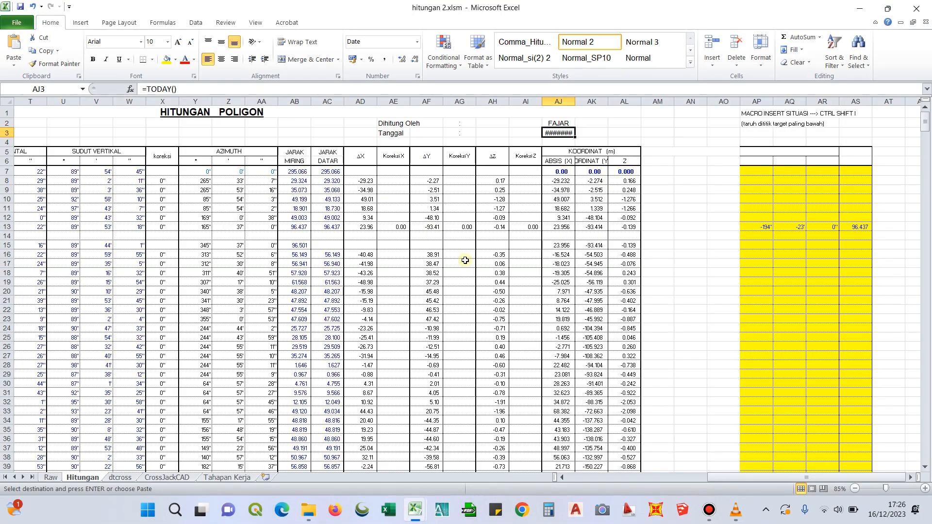
pyautogui.moveTo(776, 478); pyautogui.dragTo(636, 477)
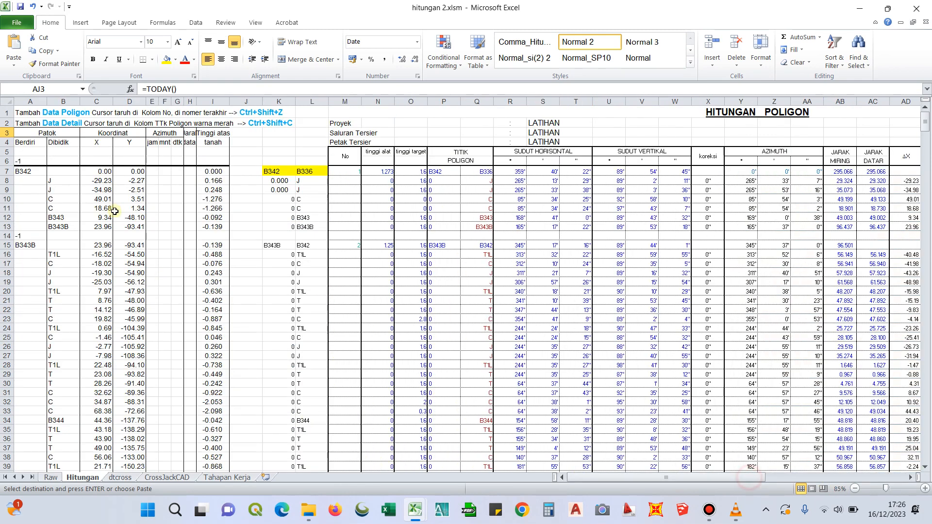
pyautogui.click(5, 171)
pyautogui.scroll(-17, 201, 195)
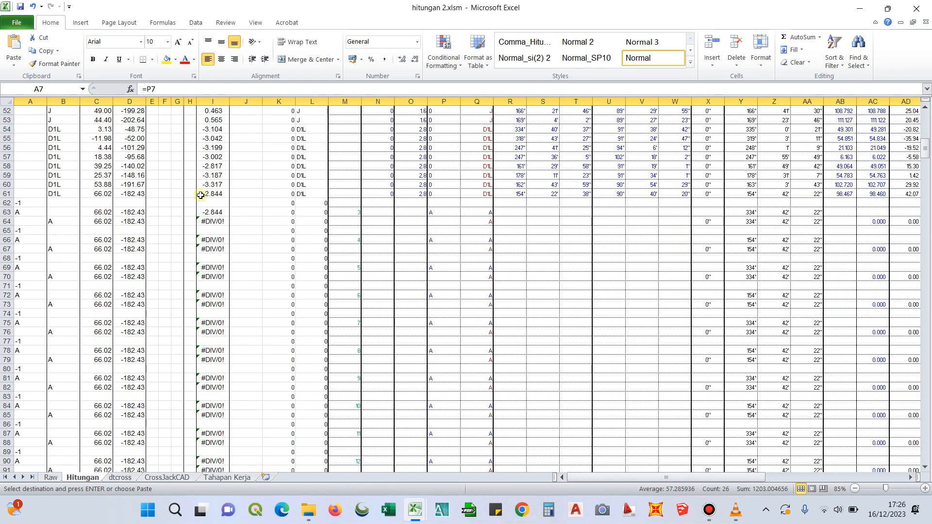
pyautogui.keyDown('shift'); pyautogui.click(6, 203); pyautogui.keyUp('shift')
pyautogui.hotkey('ctrl', 'c')
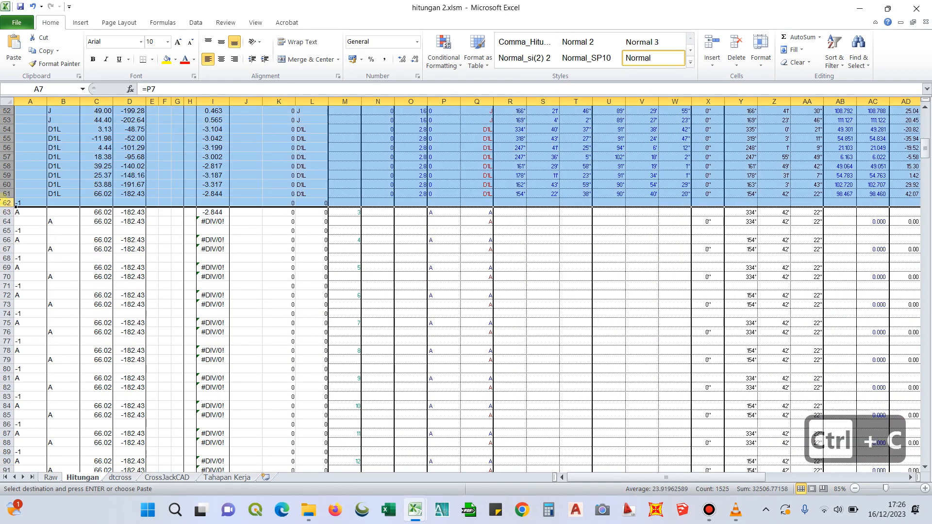
# Step: Paste the copied hitungan 2 rows into the Hitungan sheet of form topo tersier.xlsm, starting at row 51
pyautogui.moveTo(415, 510)
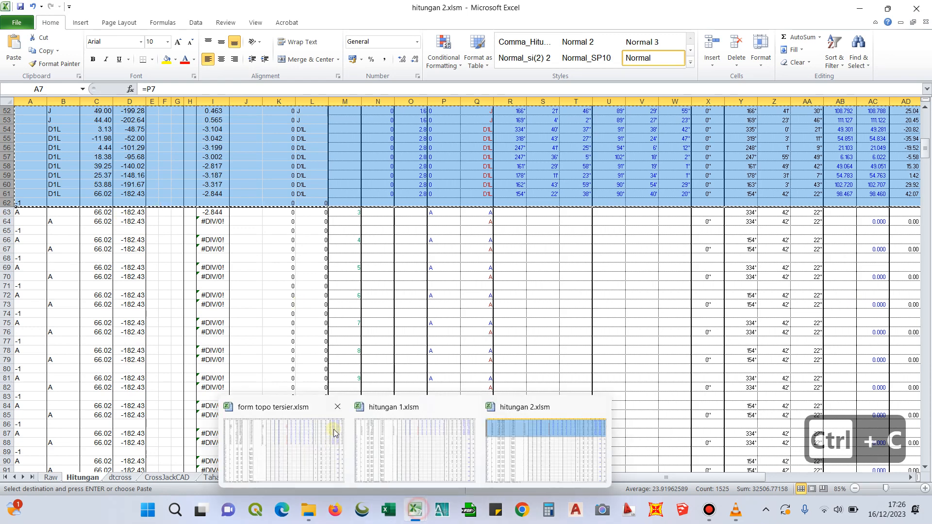
pyautogui.click(285, 443)
pyautogui.click(5, 267)
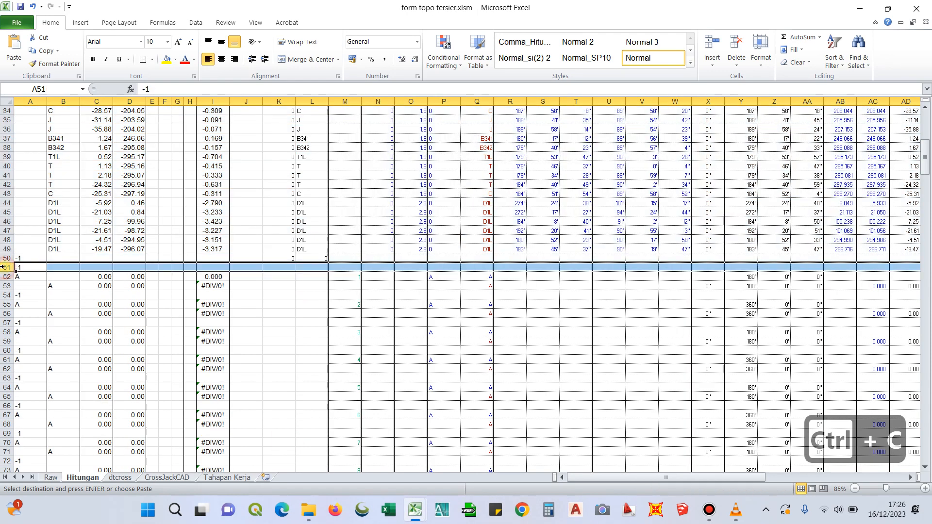
pyautogui.hotkey('ctrl', 'v')
pyautogui.scroll(-17, 433, 298)
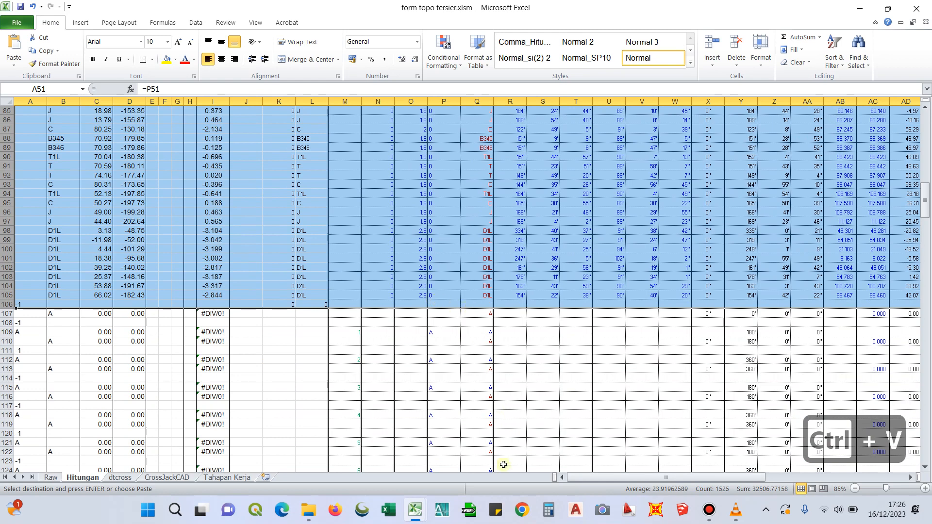
# Step: Open hitungan 3.xlsm and copy rows 7 to 40 of its Hitungan sheet
pyautogui.moveTo(409, 510)
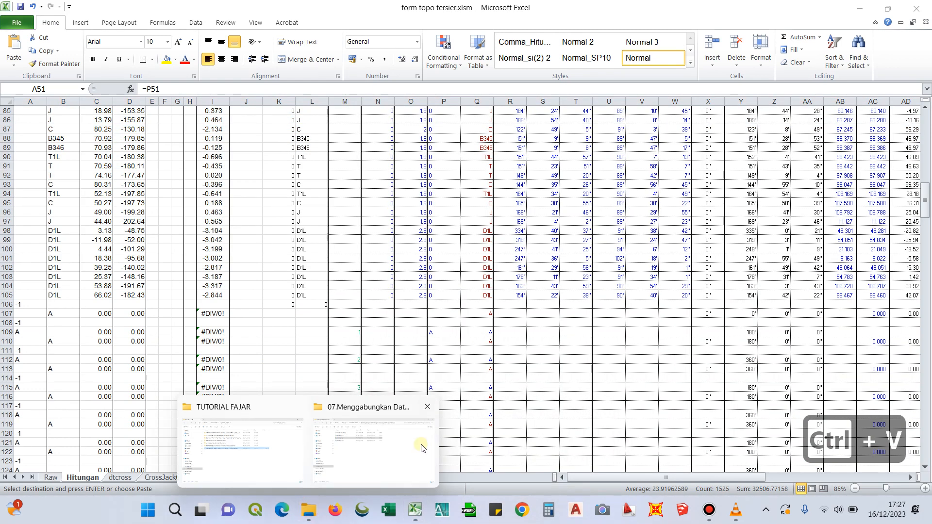
pyautogui.click(372, 447)
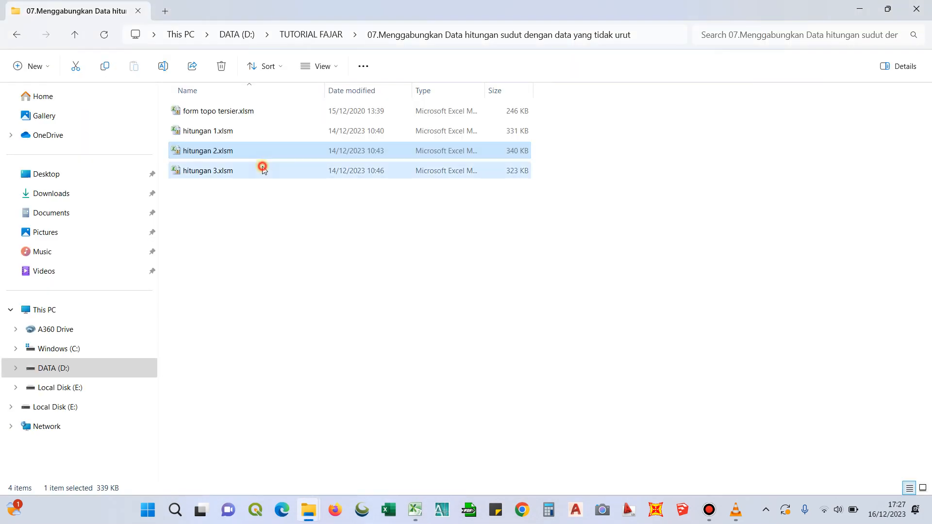
pyautogui.doubleClick(209, 171)
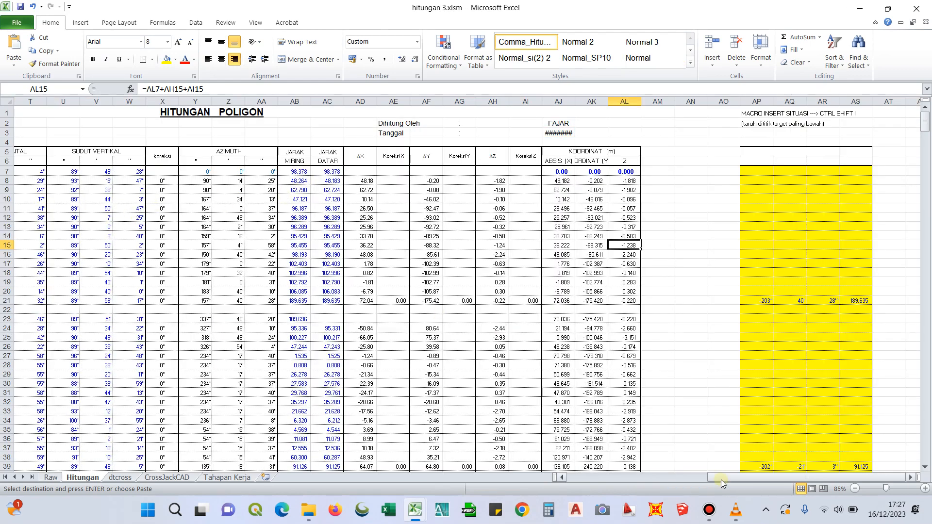
pyautogui.moveTo(721, 479); pyautogui.dragTo(209, 451)
pyautogui.click(6, 171)
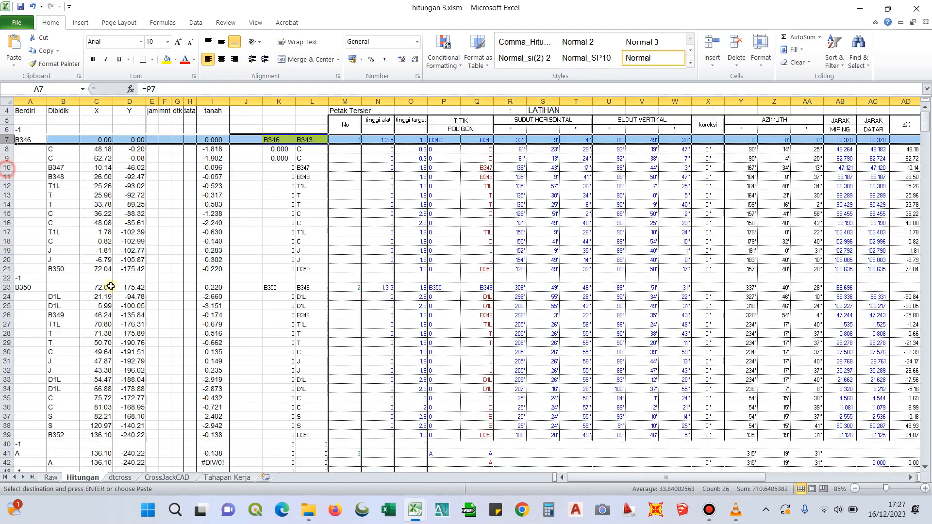
pyautogui.scroll(-12, 31, 242)
pyautogui.scroll(4, 31, 242)
pyautogui.keyDown('shift'); pyautogui.click(10, 252); pyautogui.keyUp('shift')
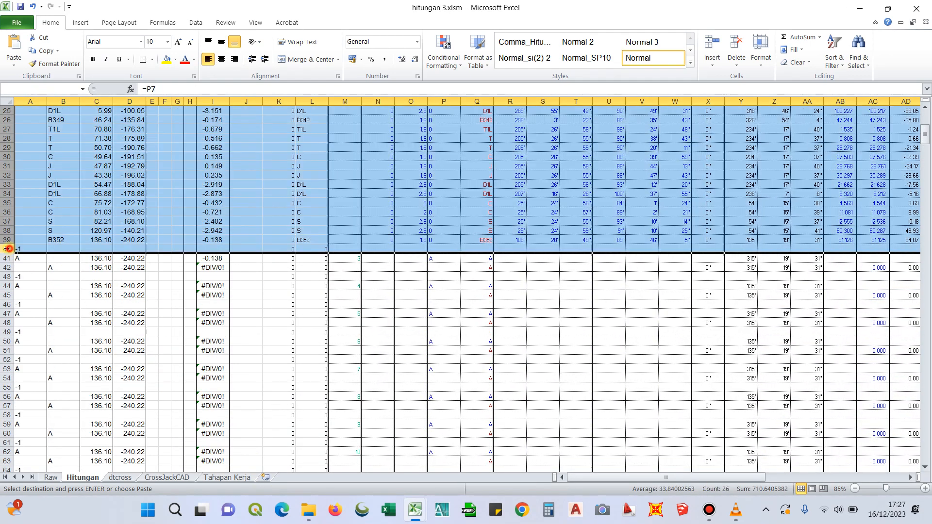
pyautogui.hotkey('ctrl', 'c')
# Step: Paste the copied hitungan 3 rows into the Hitungan sheet of form topo tersier.xlsm, starting at row 107
pyautogui.moveTo(426, 504)
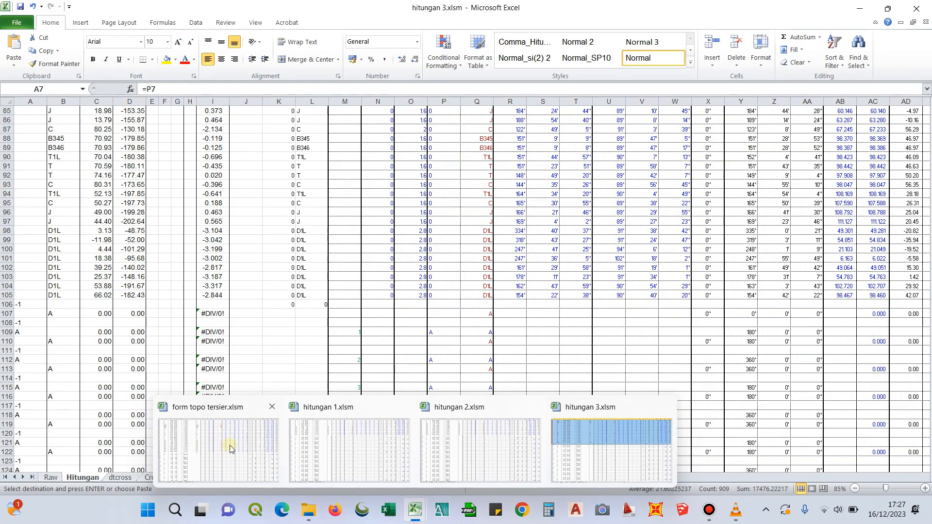
pyautogui.click(229, 444)
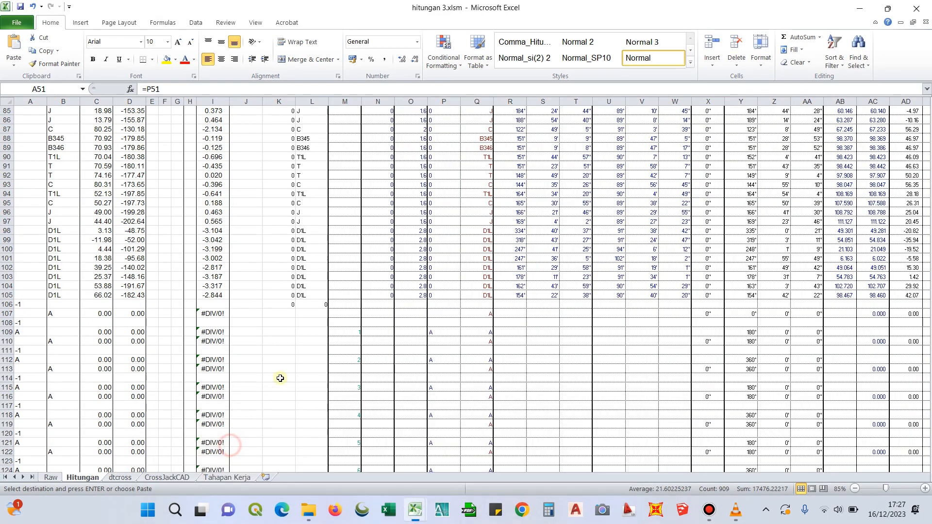
pyautogui.hotkey('ctrl', 'c')
pyautogui.click(8, 313)
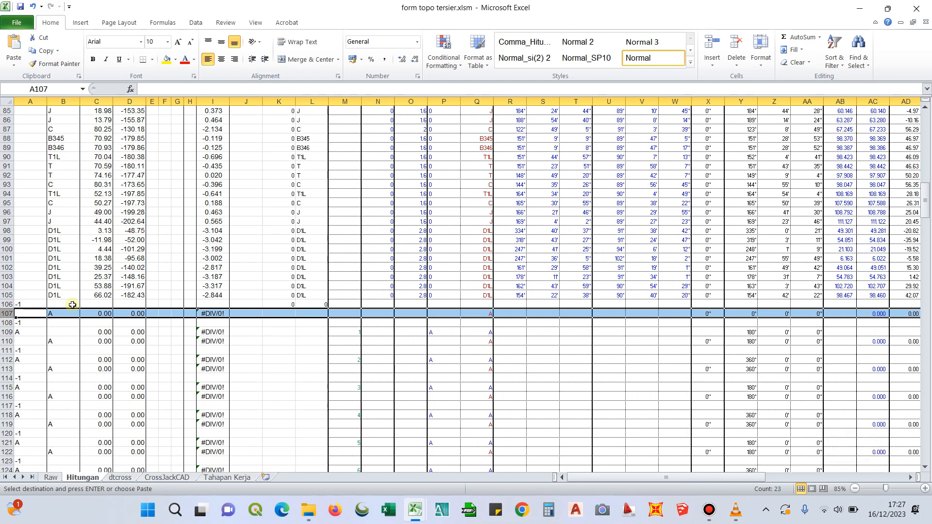
pyautogui.hotkey('ctrl', 'v')
# Step: Close the hitungan 1, hitungan 2 and hitungan 3 workbooks without saving their changes
pyautogui.moveTo(415, 510)
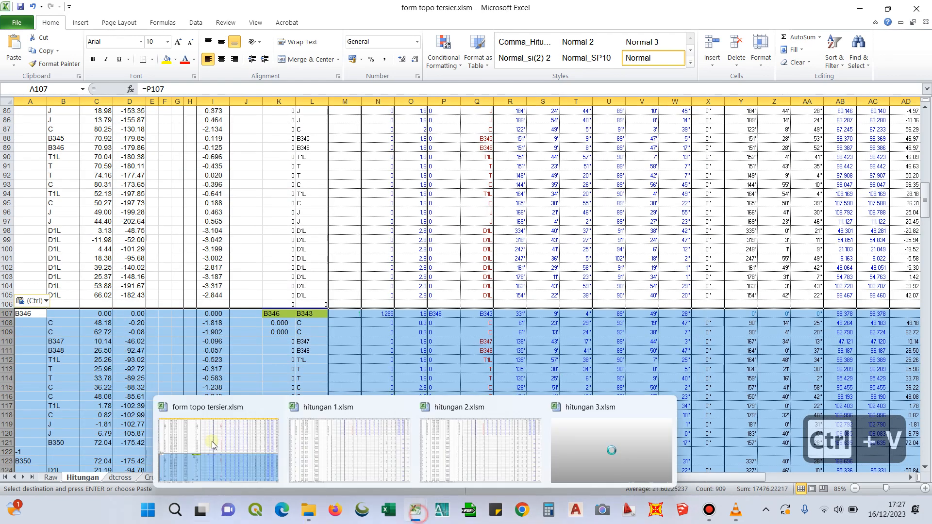
pyautogui.click(403, 407)
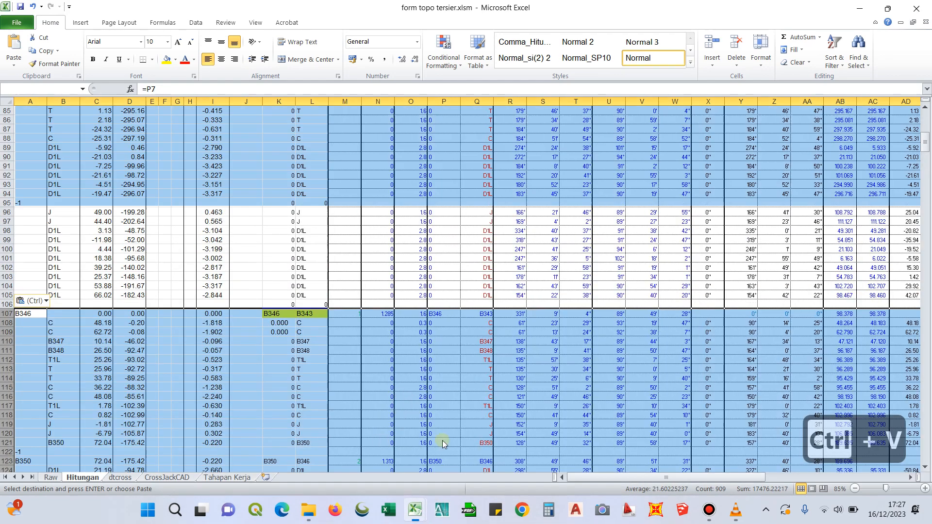
pyautogui.click(466, 269)
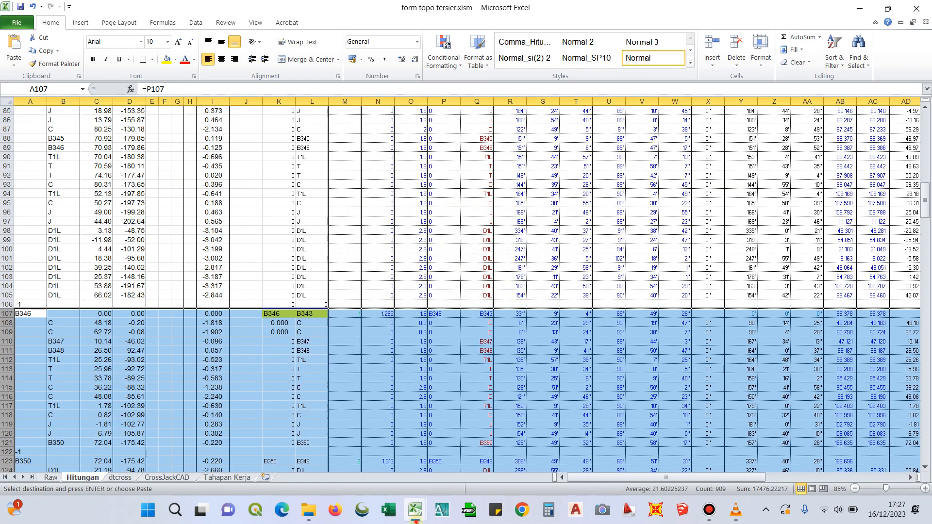
pyautogui.moveTo(415, 510)
pyautogui.click(470, 412)
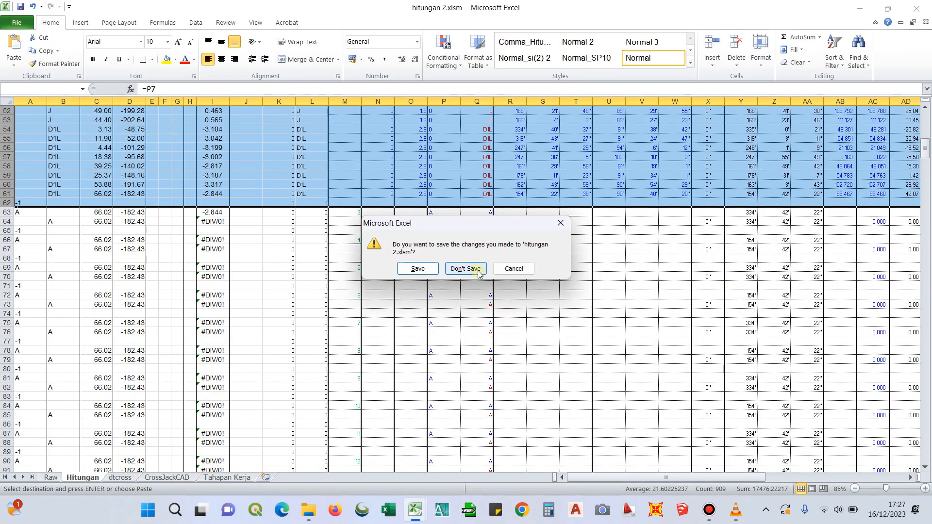
pyautogui.click(467, 267)
pyautogui.moveTo(417, 512)
pyautogui.click(473, 456)
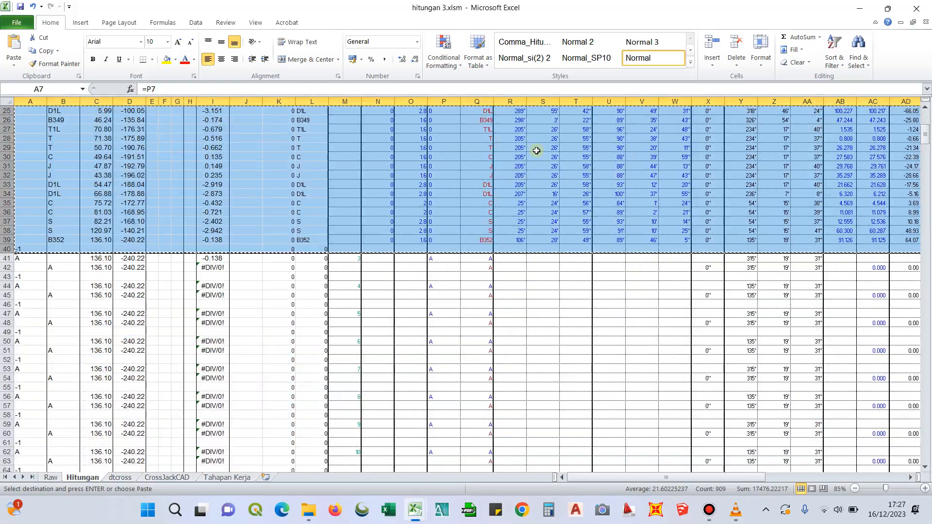
pyautogui.click(925, 23)
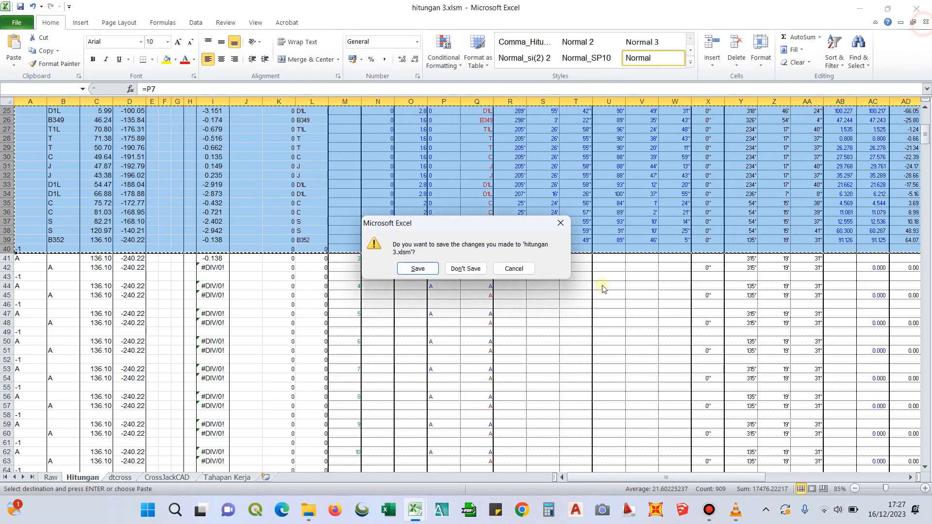
pyautogui.click(466, 268)
# Step: Dismiss the system resources message and save form topo tersier.xlsm
pyautogui.click(463, 289)
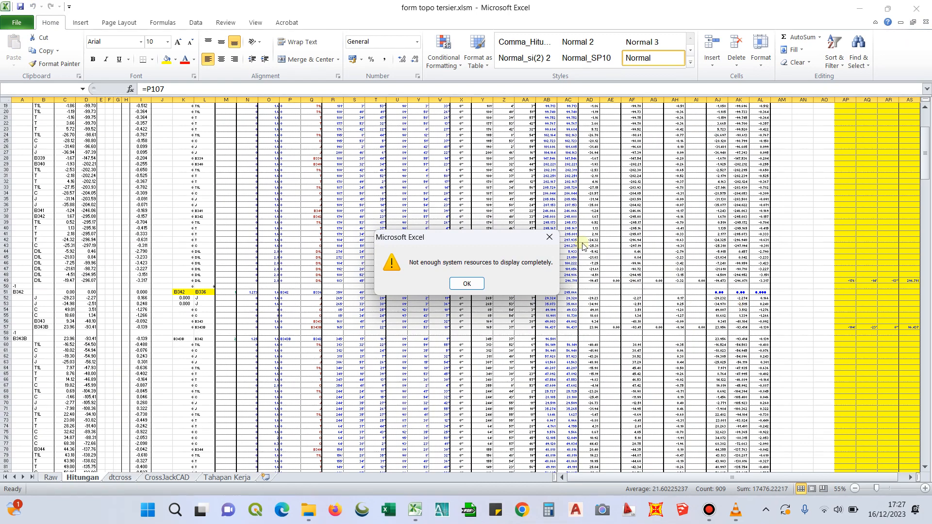
pyautogui.press('Escape')
pyautogui.click(784, 268)
pyautogui.hotkey('ctrl', 's')
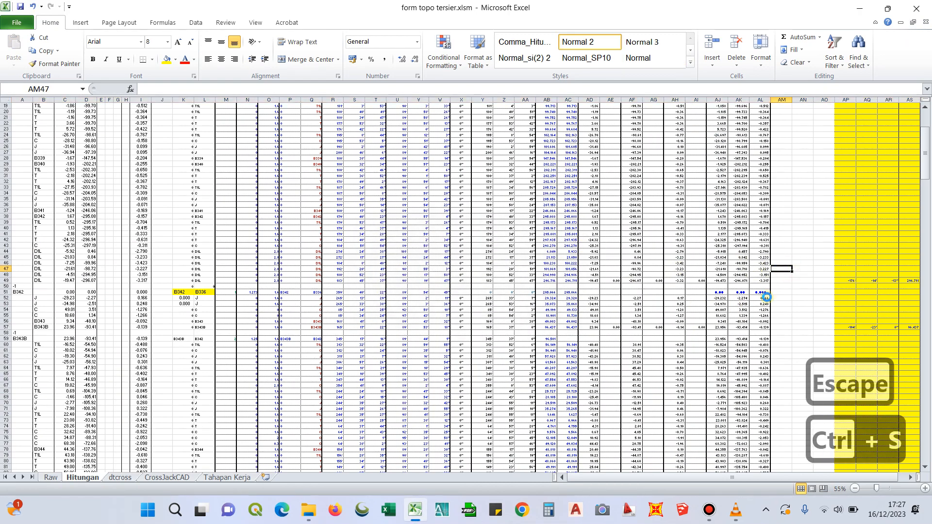
# Step: Examine the first pasted block of the Hitungan sheet, from its header rows down through the Titik Poligon points
pyautogui.scroll(6, 355, 370)
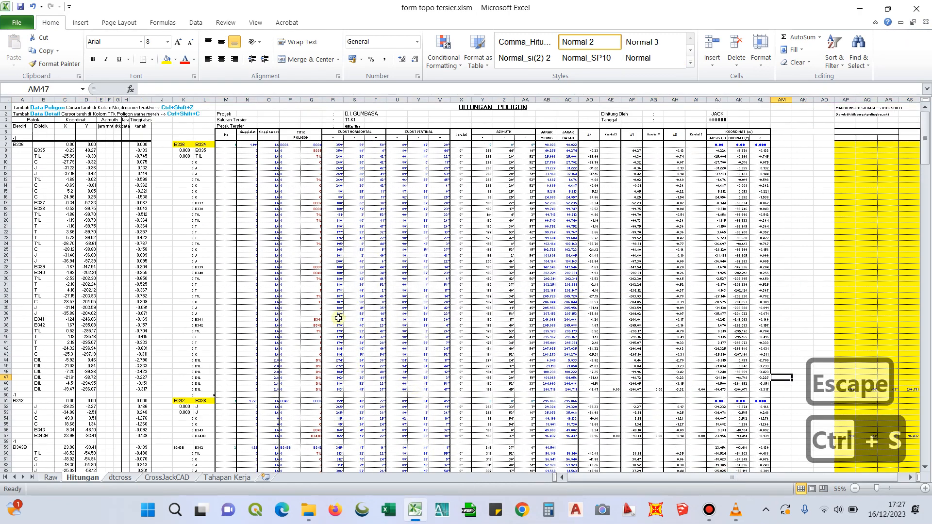
pyautogui.scroll(3, 310, 277)
pyautogui.scroll(6, 302, 264)
pyautogui.moveTo(707, 477); pyautogui.dragTo(450, 452)
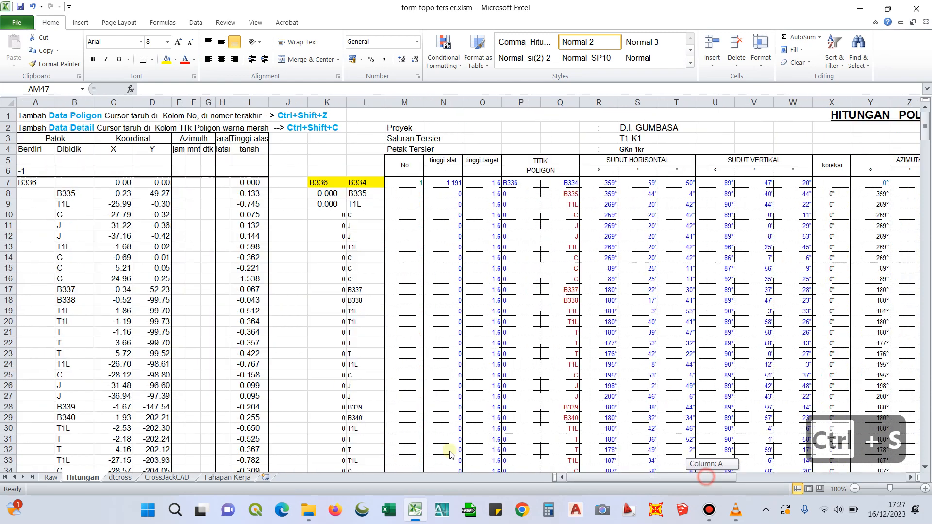
pyautogui.scroll(-8, 364, 250)
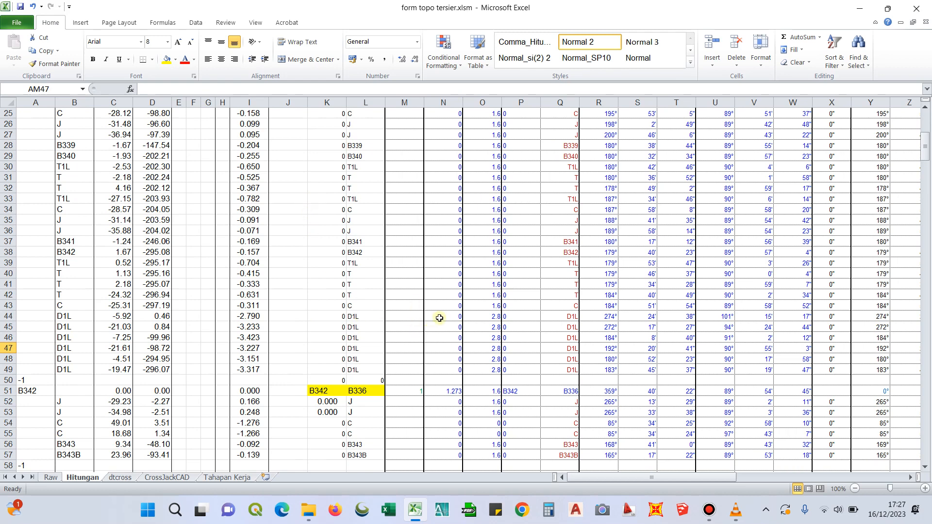
pyautogui.scroll(8, 597, 255)
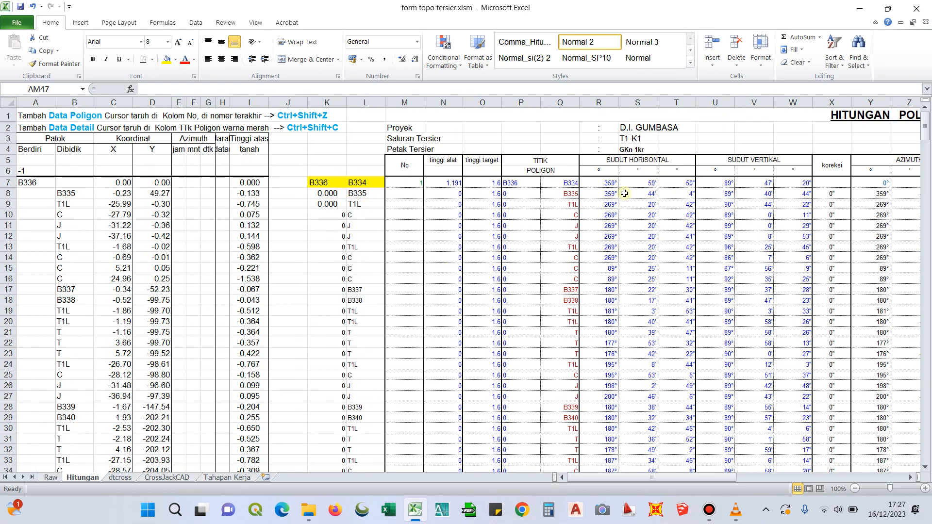
pyautogui.click(552, 185)
pyautogui.click(558, 205)
pyautogui.click(554, 311)
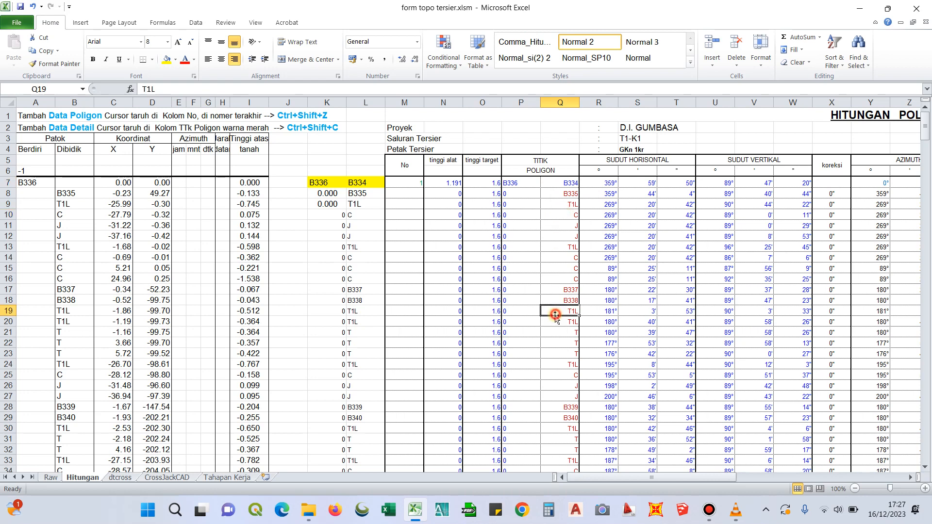
pyautogui.scroll(-6, 526, 321)
pyautogui.scroll(4, 514, 286)
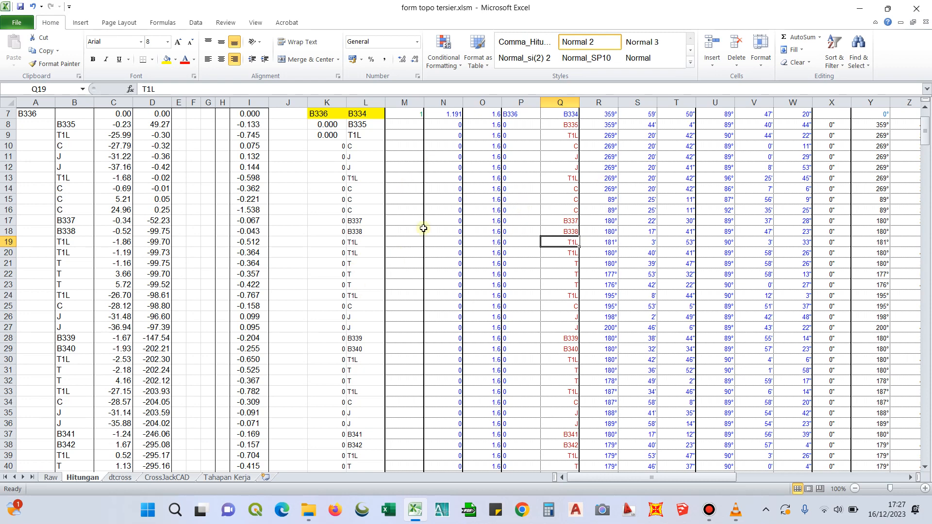
# Step: Compare the highlighted B336 and B334 reference points in row 7 with the last detail points of the first block, rows 47 to 49
pyautogui.click(323, 116)
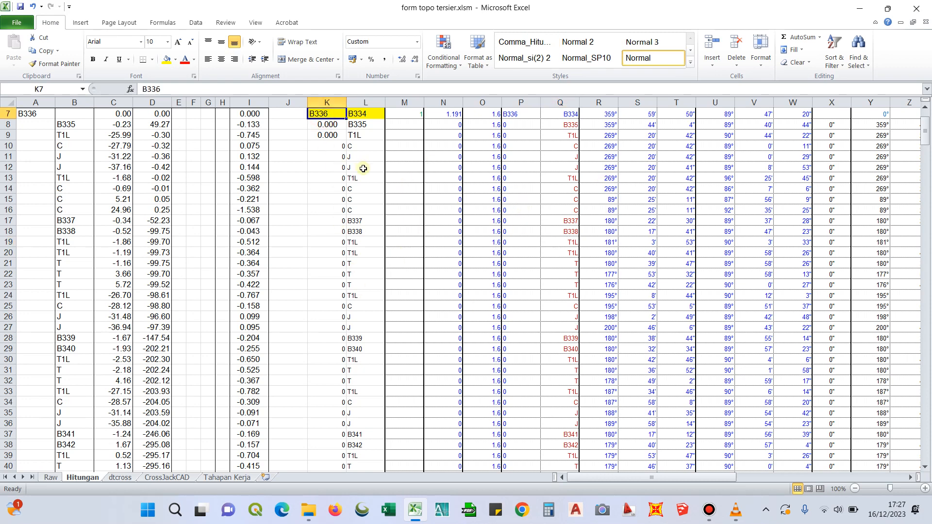
pyautogui.scroll(2, 369, 131)
pyautogui.click(371, 184)
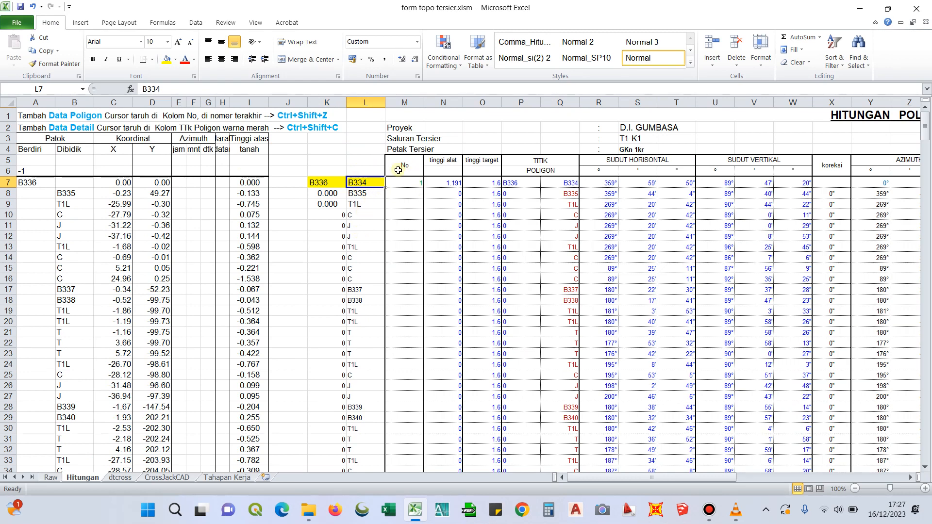
pyautogui.scroll(-10, 553, 282)
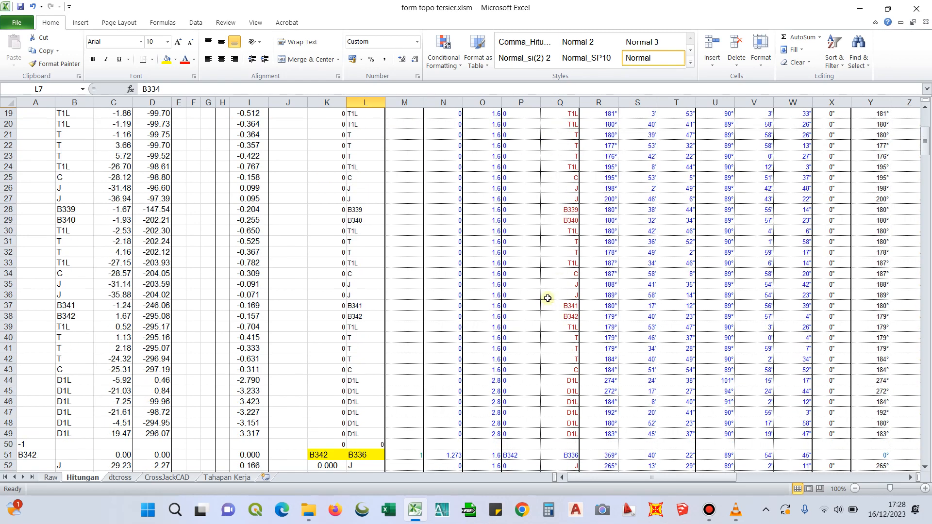
pyautogui.click(573, 298)
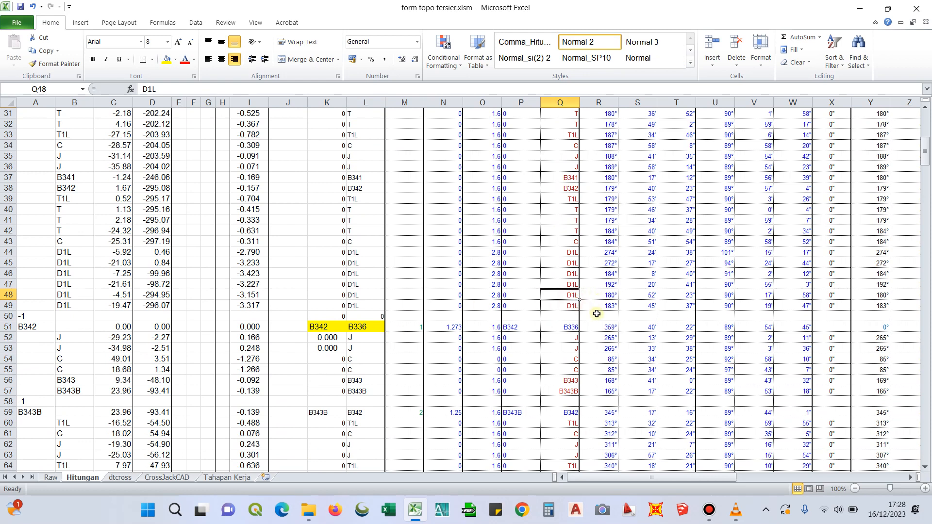
pyautogui.click(561, 309)
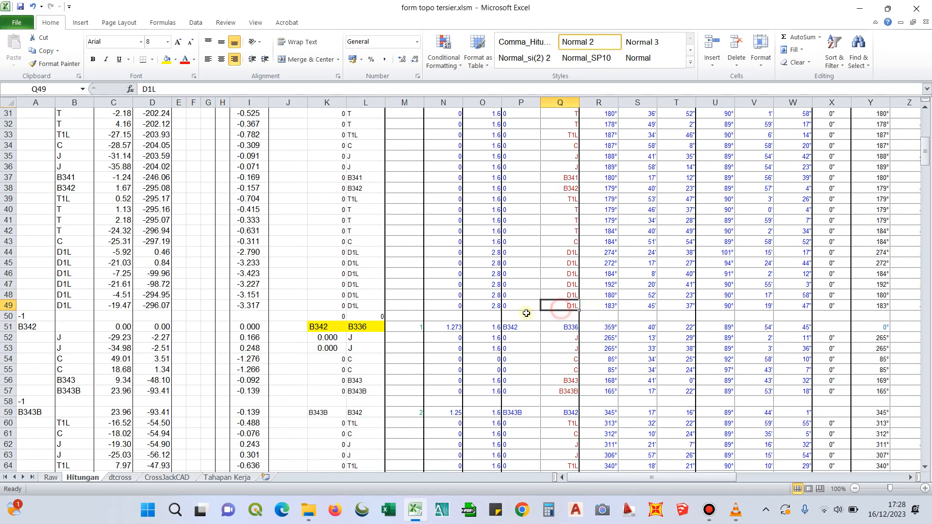
pyautogui.click(582, 286)
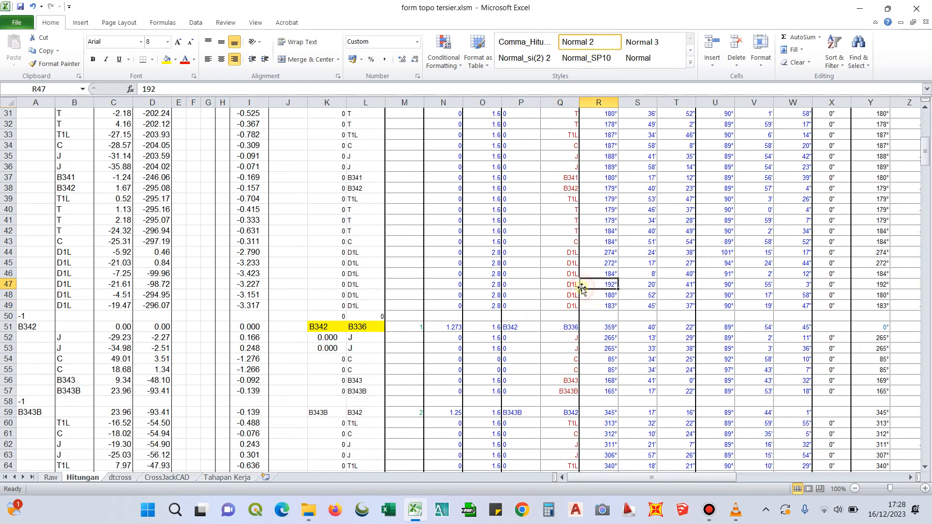
pyautogui.click(555, 308)
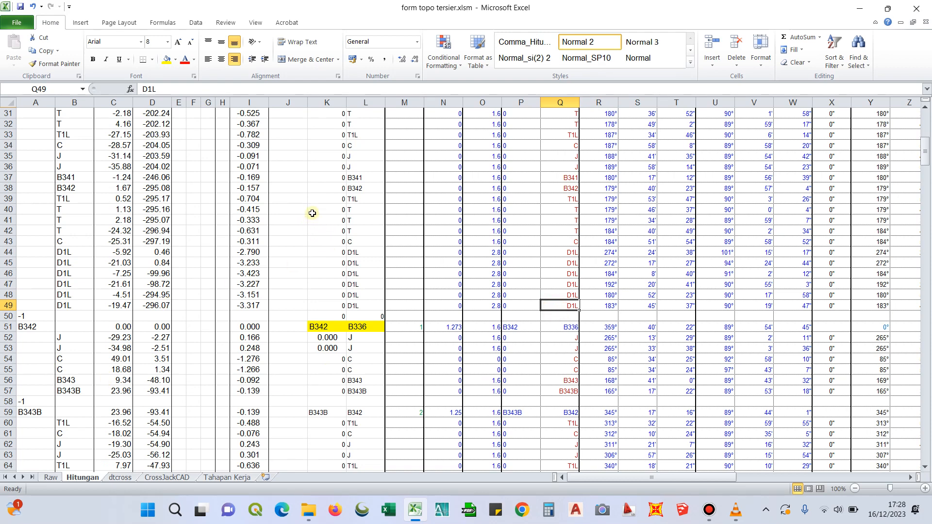
# Step: Check the first block's points from B342 in row 38 to D1L in row 49 against the highlighted reference pairs of both blocks
pyautogui.click(568, 200)
pyautogui.scroll(3, 437, 245)
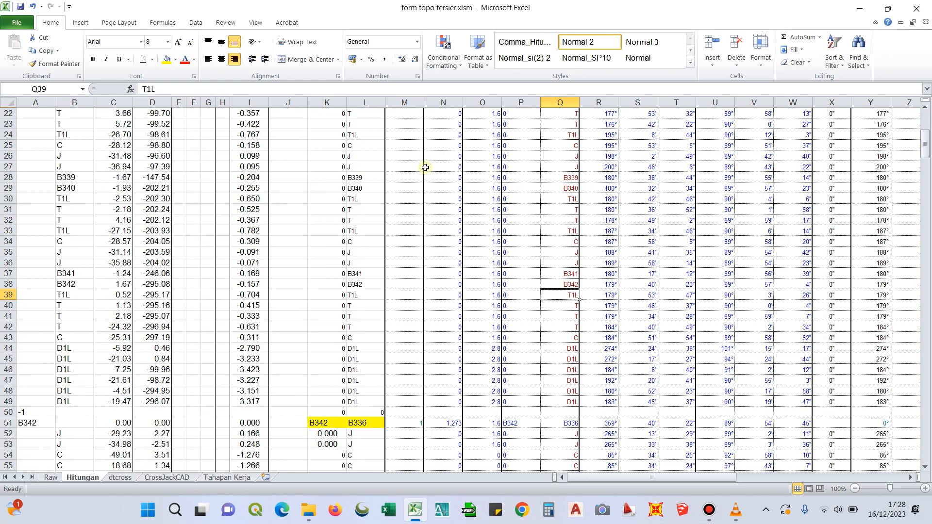
pyautogui.click(561, 284)
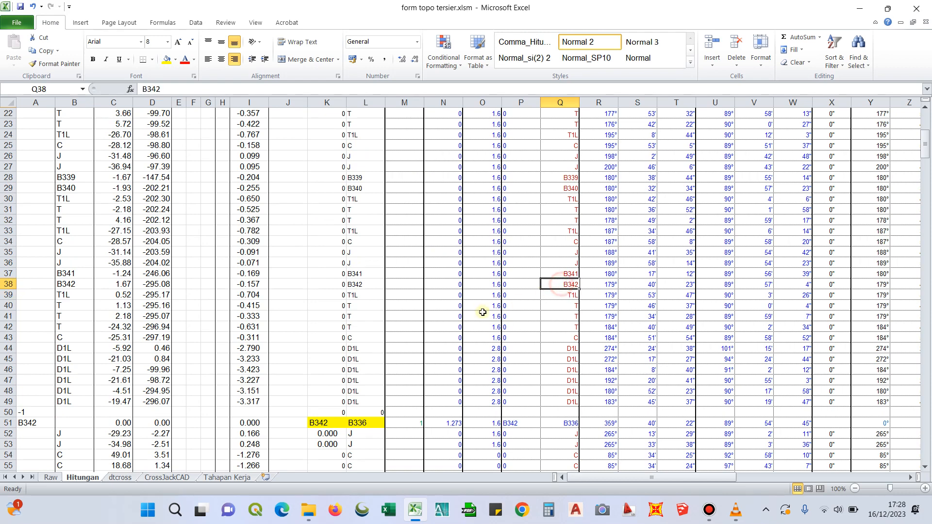
pyautogui.click(561, 303)
pyautogui.click(561, 328)
pyautogui.click(560, 362)
pyautogui.click(556, 401)
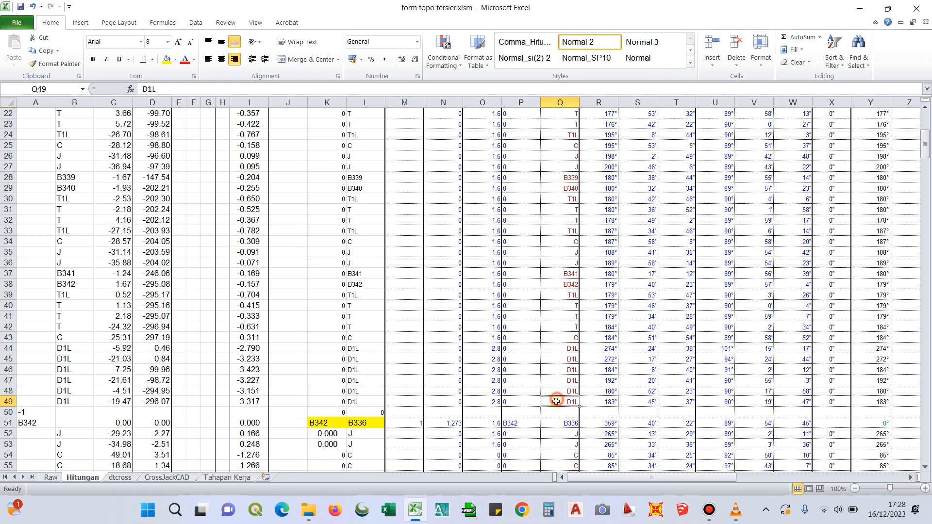
pyautogui.click(558, 294)
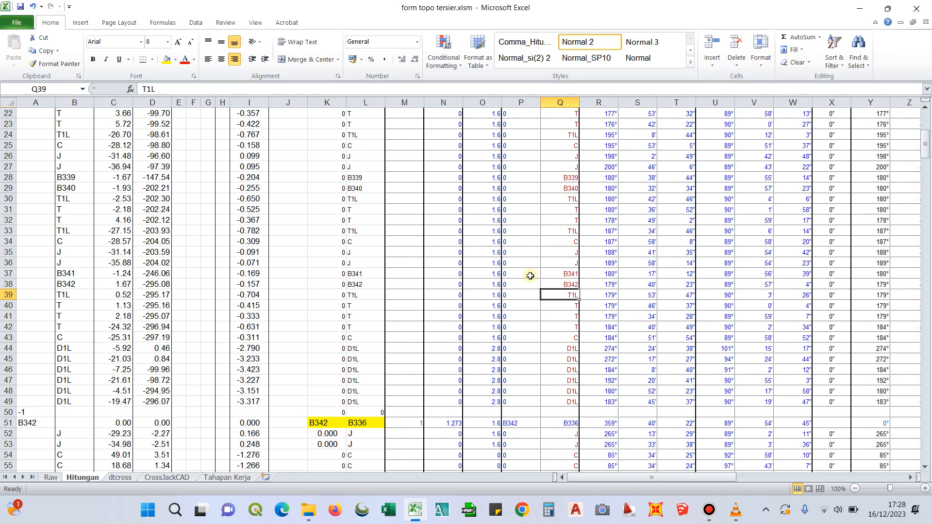
pyautogui.scroll(7, 386, 373)
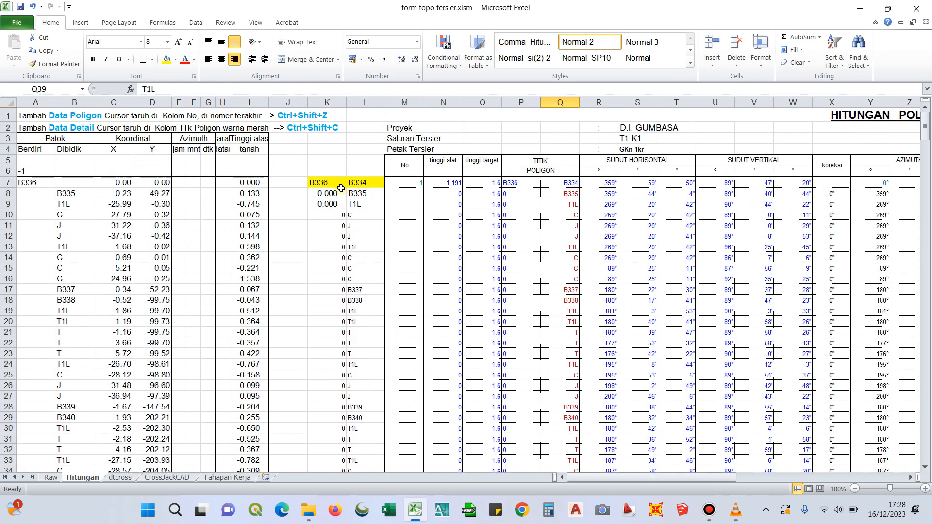
pyautogui.scroll(-10, 341, 189)
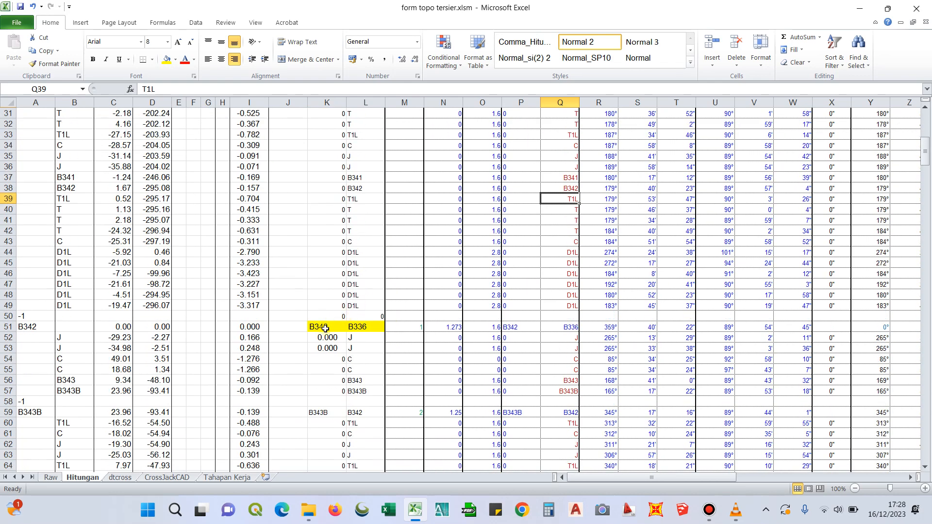
# Step: Compare the highlighted reference pair B342 and B336 in row 51 with the pair B336 and B334 in row 7
pyautogui.click(324, 330)
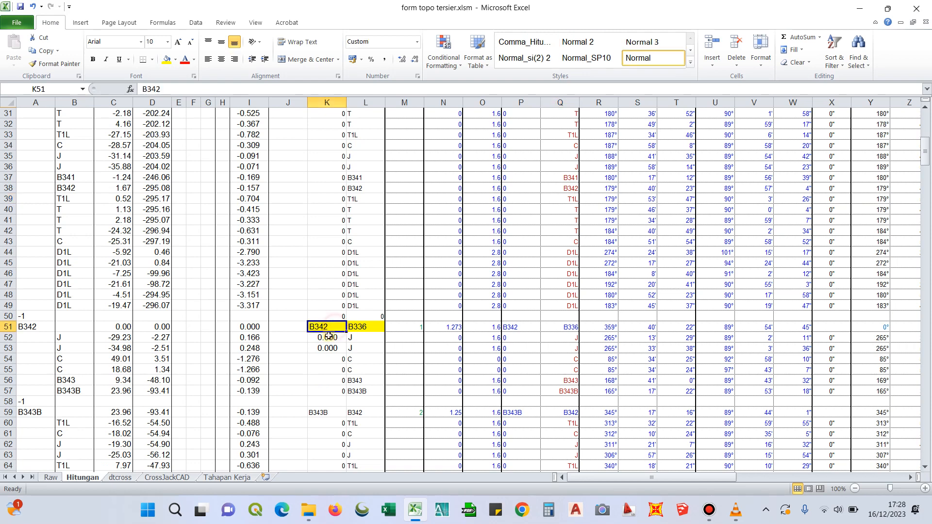
pyautogui.click(358, 330)
pyautogui.scroll(10, 493, 291)
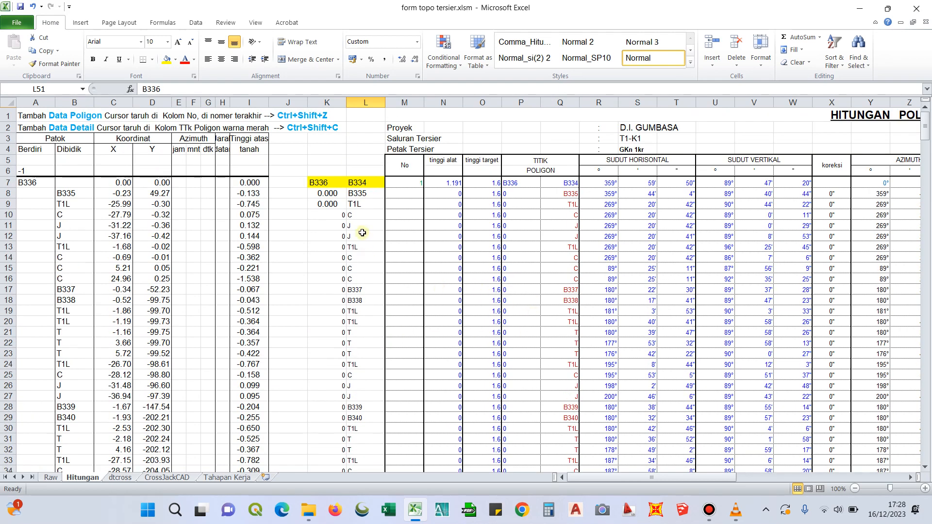
pyautogui.click(320, 183)
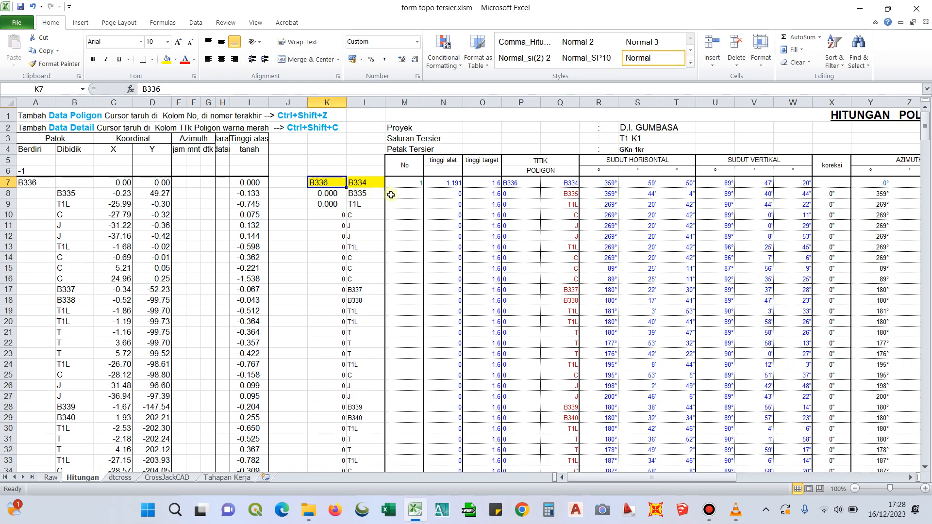
pyautogui.click(367, 186)
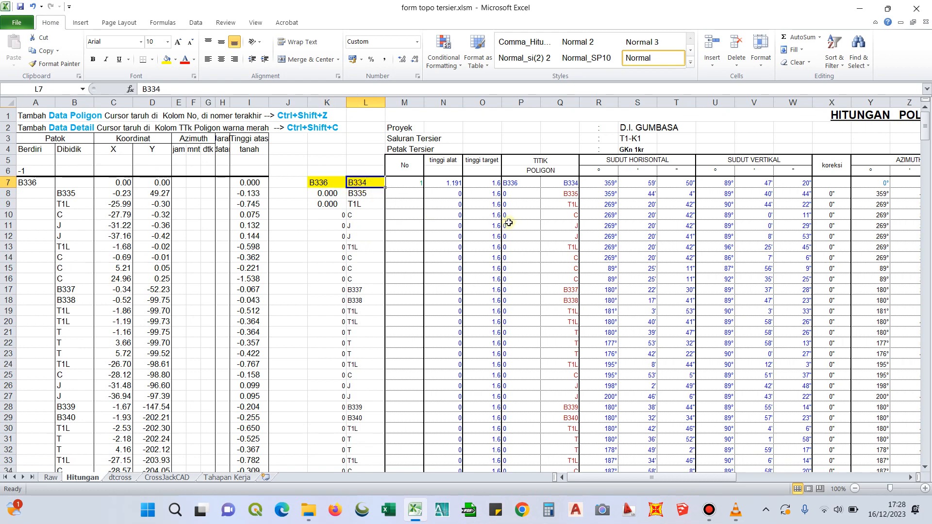
# Step: Check point B342 in row 38 against the reference pair in row 51, comparing the distances in AB38 and AB51
pyautogui.scroll(-6, 524, 260)
pyautogui.scroll(-3, 524, 261)
pyautogui.moveTo(661, 478); pyautogui.dragTo(720, 469)
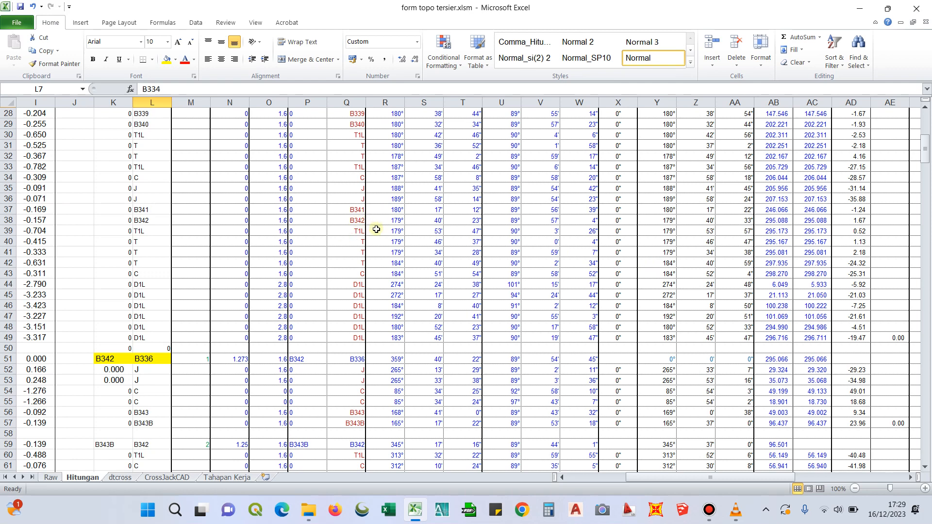
pyautogui.click(356, 219)
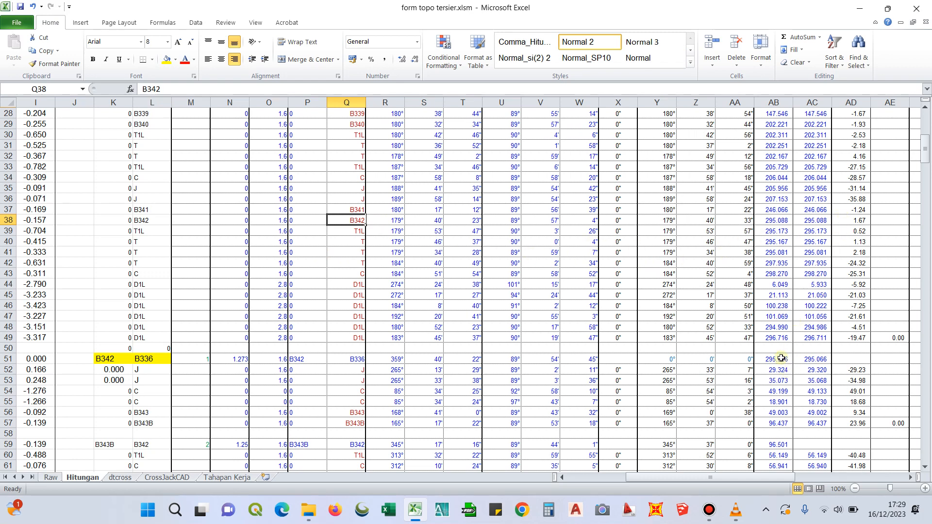
pyautogui.click(156, 359)
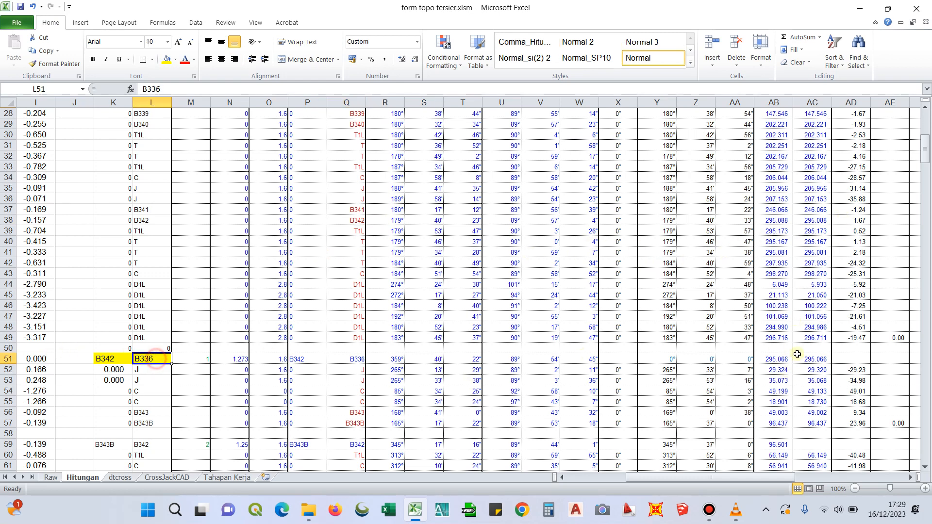
pyautogui.click(767, 360)
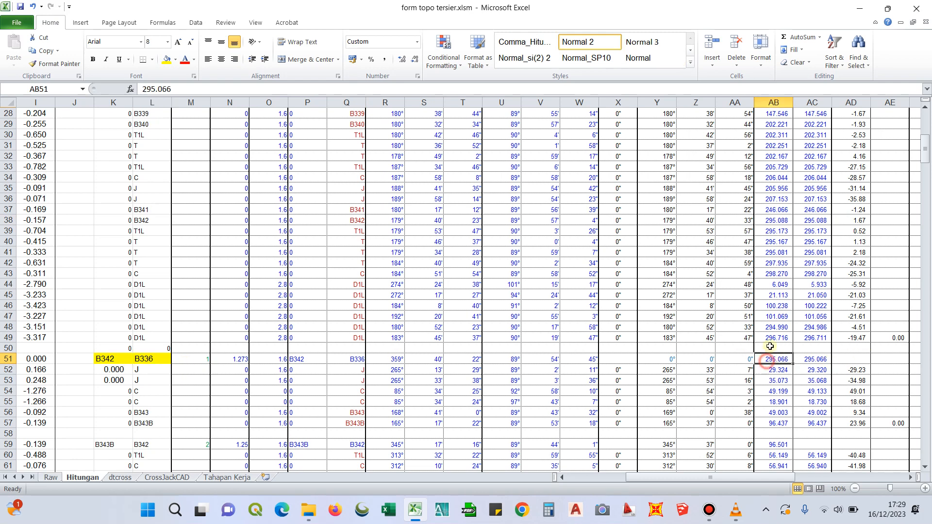
pyautogui.click(771, 221)
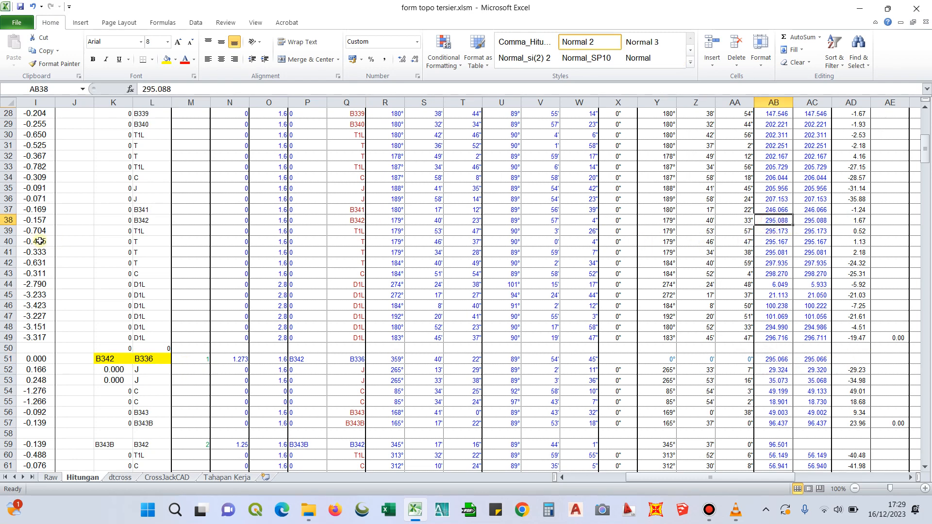
# Step: Fill the whole of rows 38 and 51 with yellow
pyautogui.click(4, 220)
pyautogui.click(167, 60)
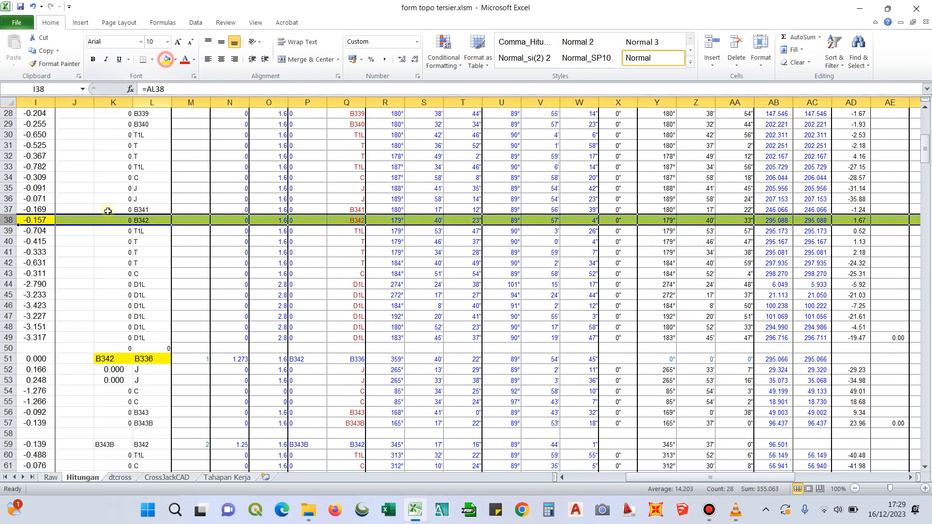
pyautogui.click(8, 359)
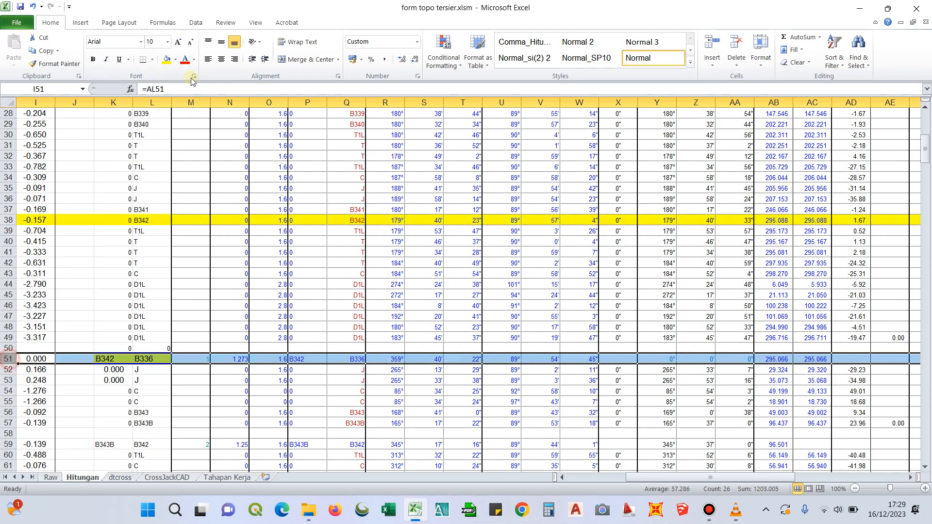
pyautogui.click(167, 60)
# Step: Compare the distance values in columns AB and AC of the two yellow rows
pyautogui.click(778, 221)
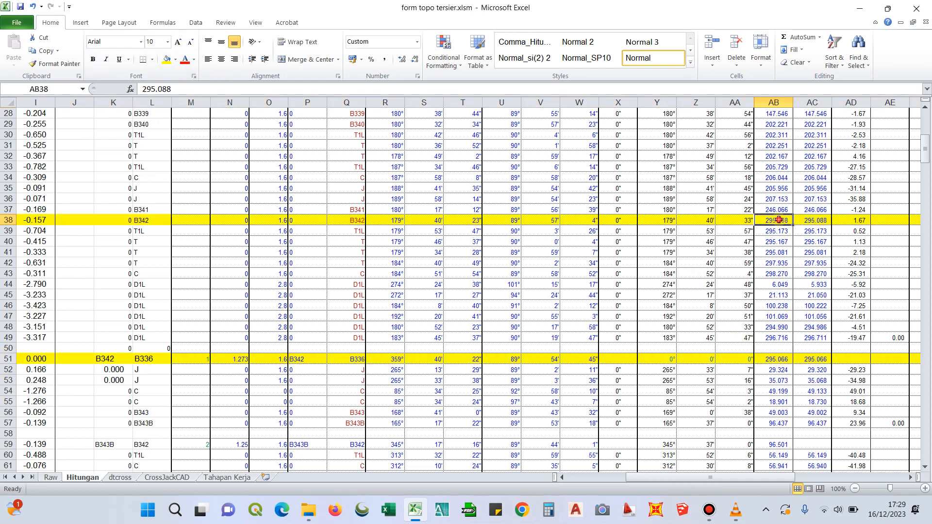
pyautogui.click(779, 359)
pyautogui.click(816, 210)
pyautogui.click(779, 359)
pyautogui.click(815, 242)
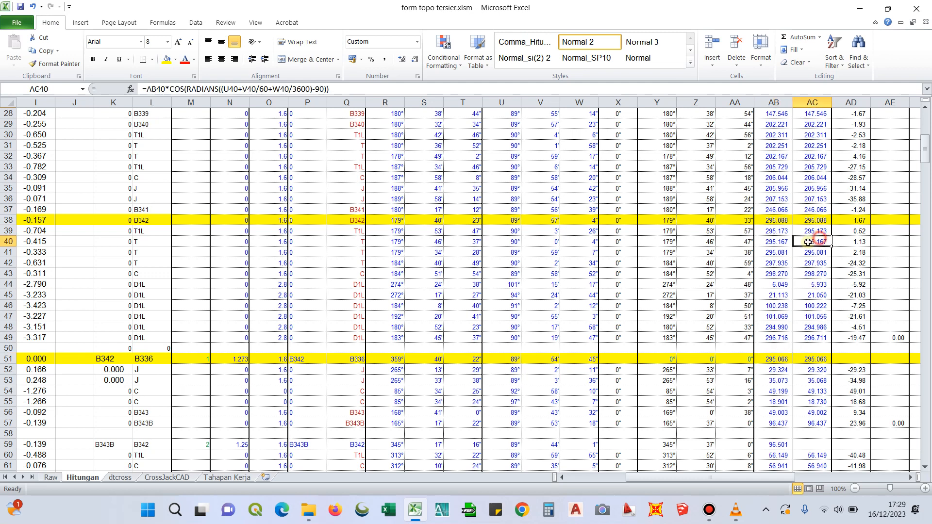
# Step: Examine the azimuth cells Y51:AA51 and the starting coordinate cells AJ51:AL51 of the second block
pyautogui.moveTo(709, 510)
pyautogui.moveTo(631, 477); pyautogui.dragTo(669, 475)
pyautogui.moveTo(424, 360); pyautogui.dragTo(510, 360)
pyautogui.moveTo(738, 478); pyautogui.dragTo(804, 479)
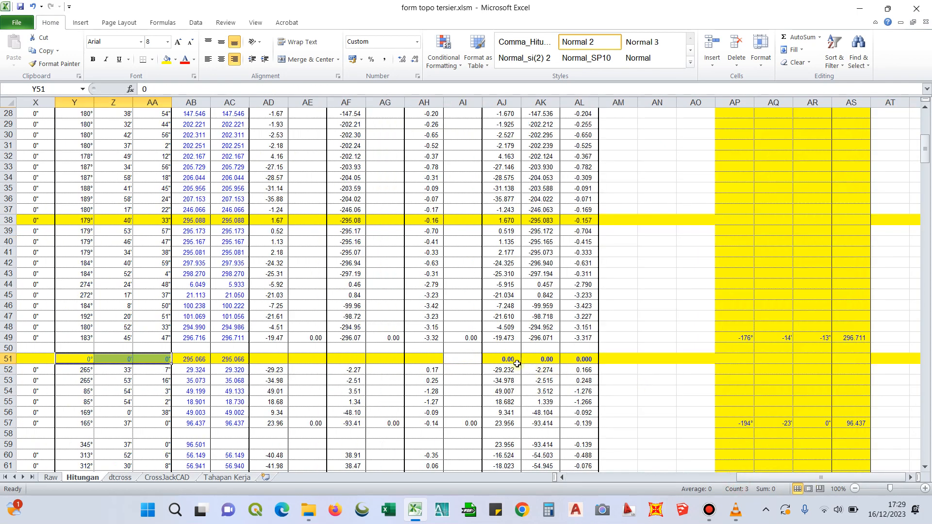
pyautogui.moveTo(504, 360); pyautogui.dragTo(585, 362)
pyautogui.moveTo(777, 480); pyautogui.dragTo(672, 458)
pyautogui.moveTo(730, 480); pyautogui.dragTo(686, 461)
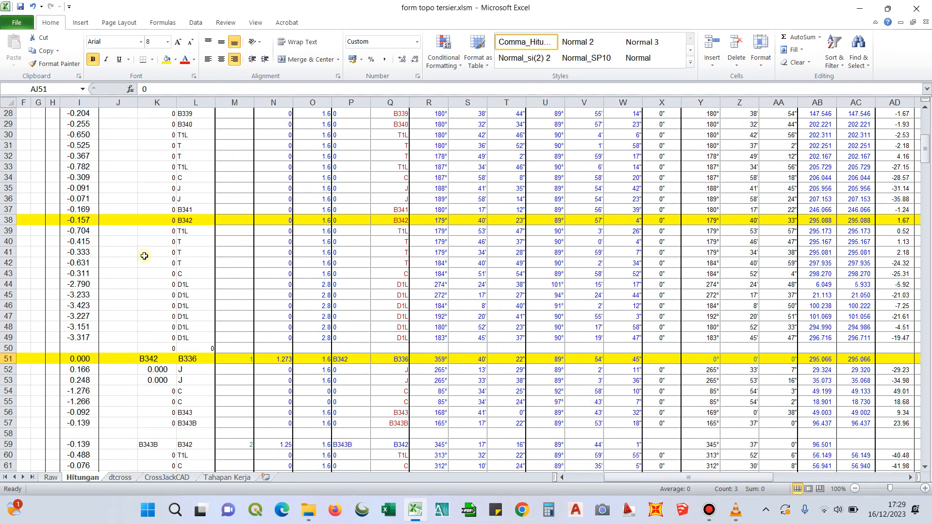
# Step: Hide rows 39 to 48 between the two yellow rows
pyautogui.moveTo(714, 232); pyautogui.dragTo(711, 327)
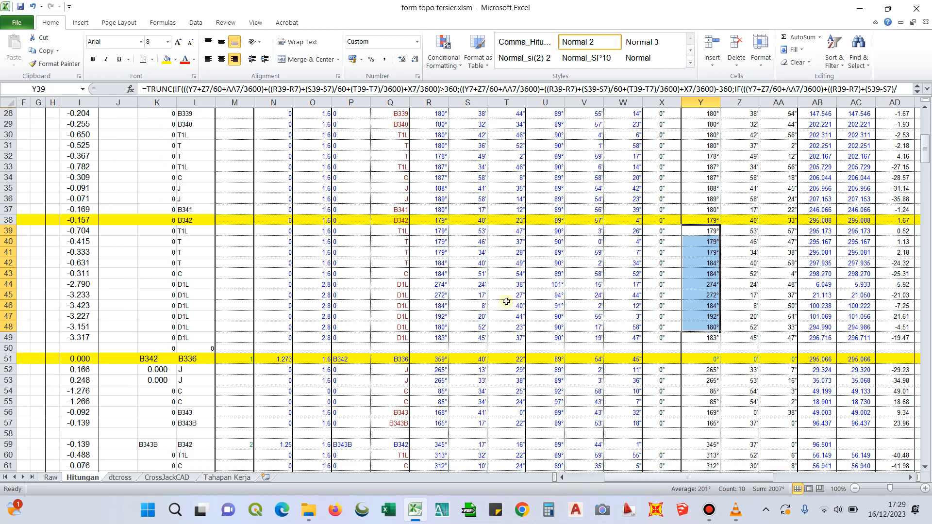
pyautogui.moveTo(4, 231); pyautogui.dragTo(4, 327)
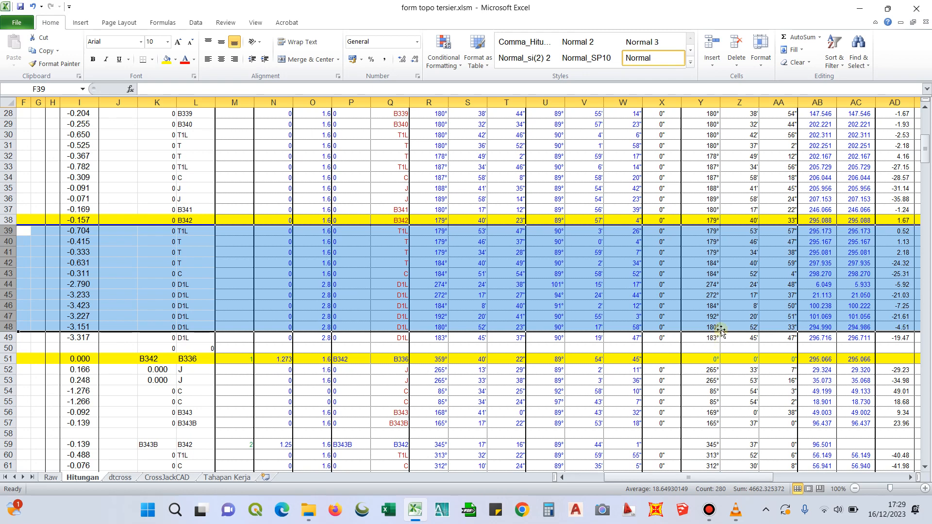
pyautogui.rightClick(10, 328)
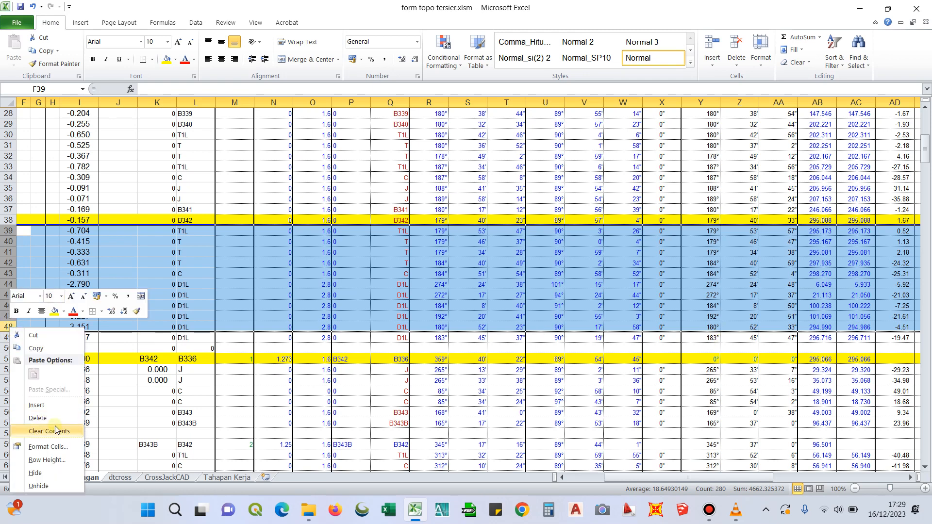
pyautogui.click(49, 472)
# Step: Inspect the azimuth formulas of the B343B station in Y59 and AA59 and the cells they refer to
pyautogui.click(694, 315)
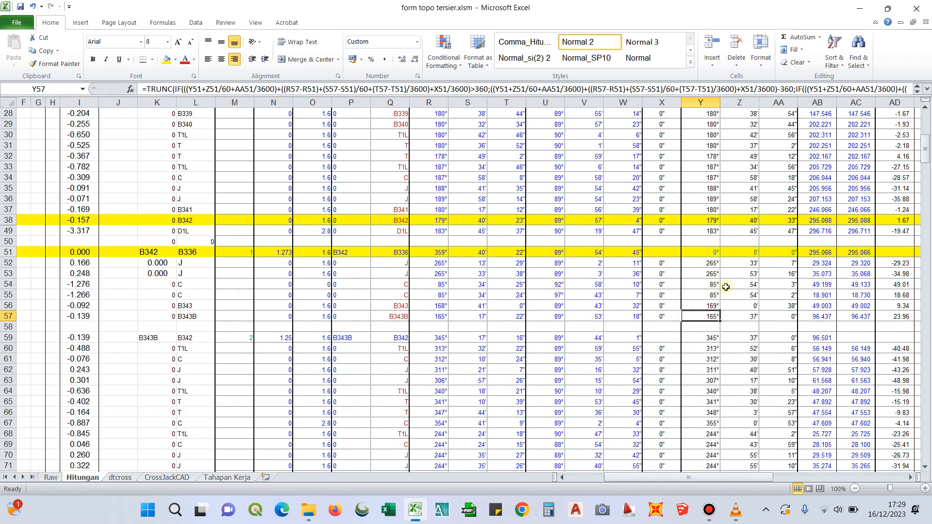
pyautogui.click(704, 337)
pyautogui.press('F2')
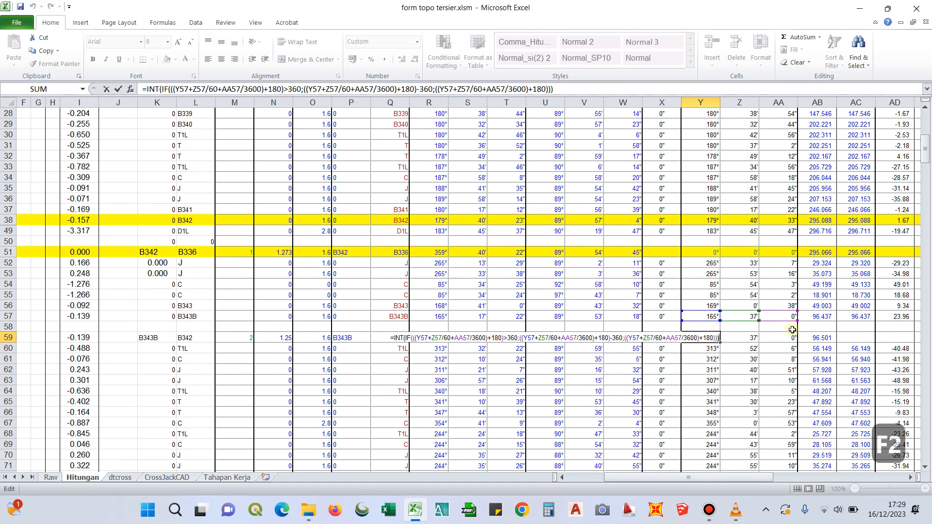
pyautogui.press('Escape')
pyautogui.click(781, 329)
pyautogui.press('F2')
pyautogui.press('F2')
pyautogui.press('Escape')
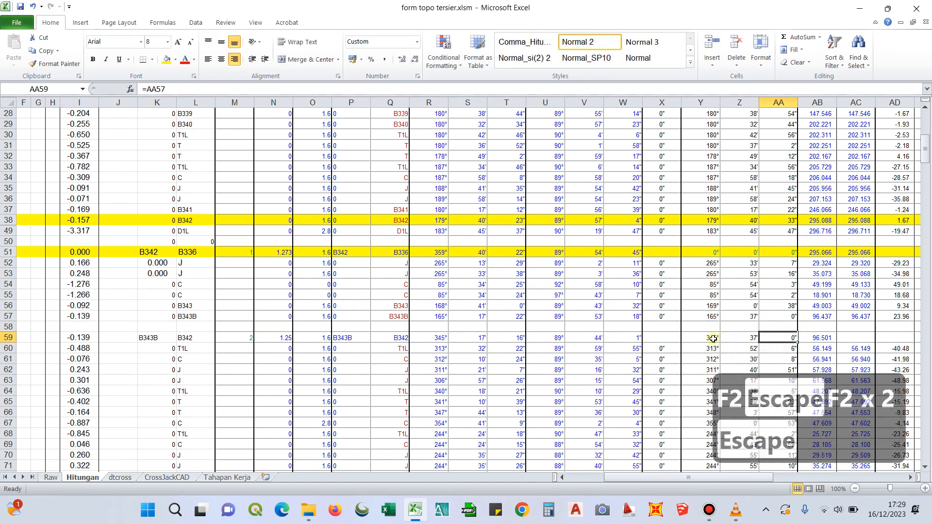
# Step: Copy the azimuth formulas from Y59:AA59 into Y51:AA51
pyautogui.moveTo(704, 338); pyautogui.dragTo(768, 339)
pyautogui.hotkey('ctrl', 'c')
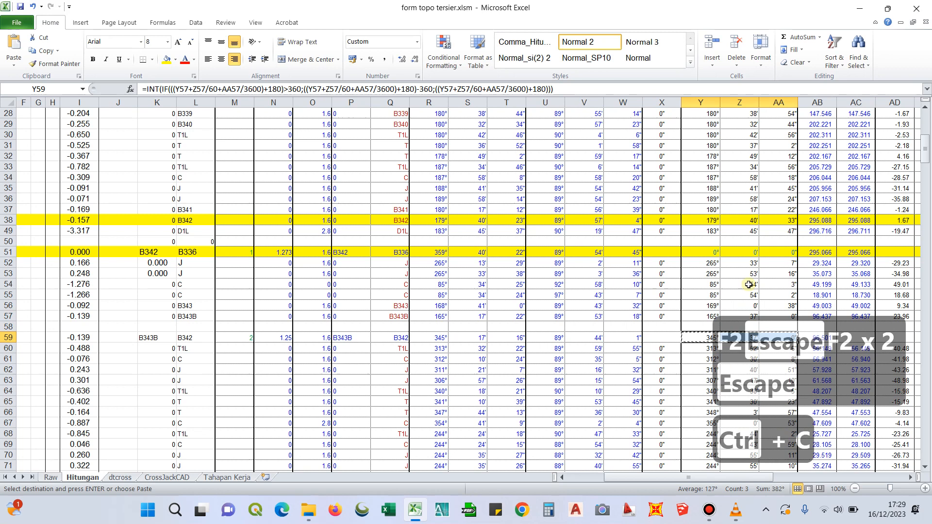
pyautogui.click(712, 252)
pyautogui.hotkey('ctrl', 'v')
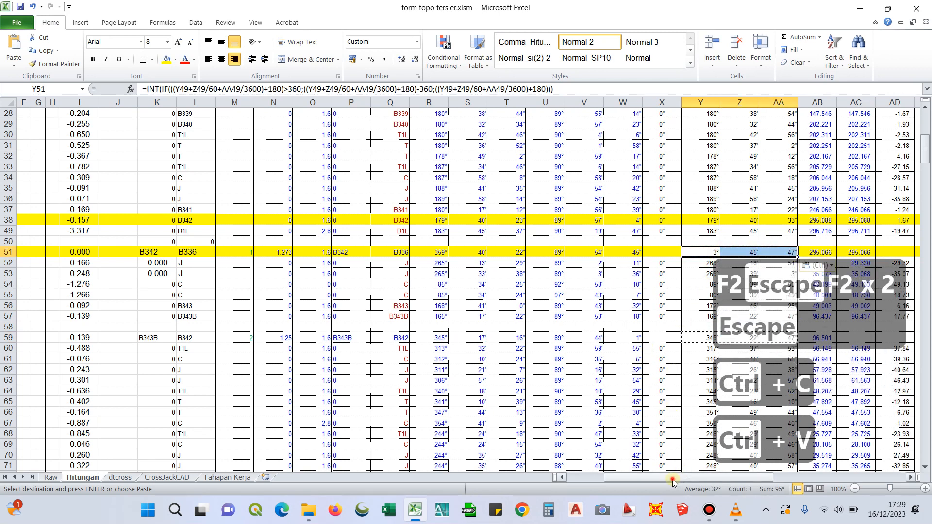
# Step: Redirect the references in the Y51 degree formula from row 49 to Y38, Z38 and AA38
pyautogui.moveTo(672, 481); pyautogui.dragTo(746, 480)
pyautogui.click(397, 252)
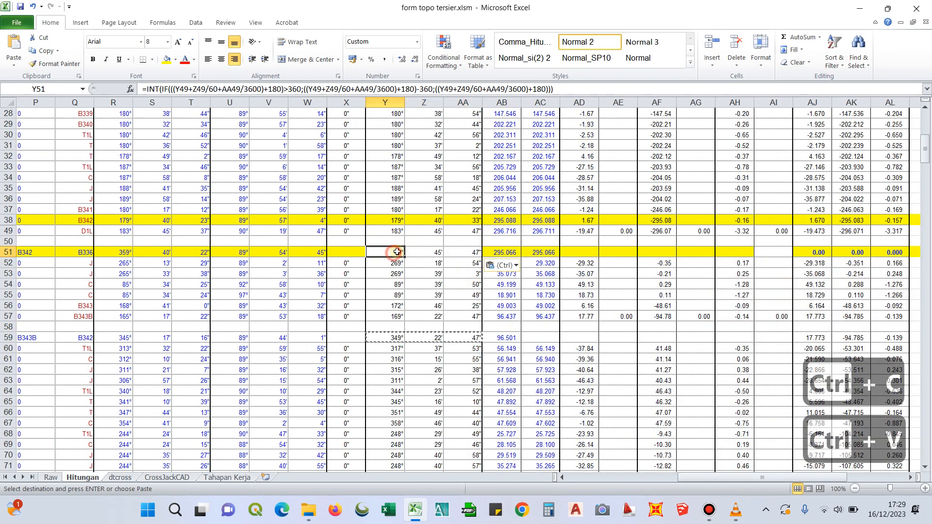
pyautogui.press('F2')
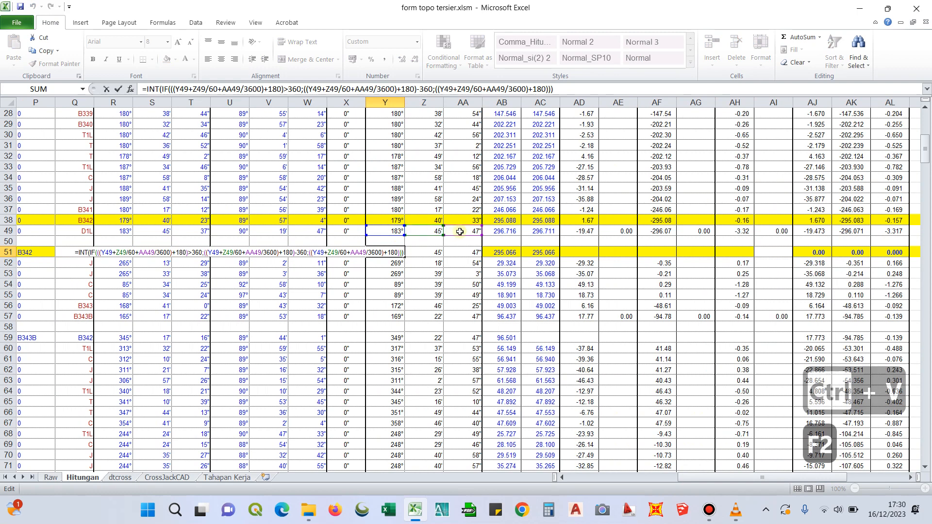
pyautogui.moveTo(390, 237); pyautogui.dragTo(389, 225)
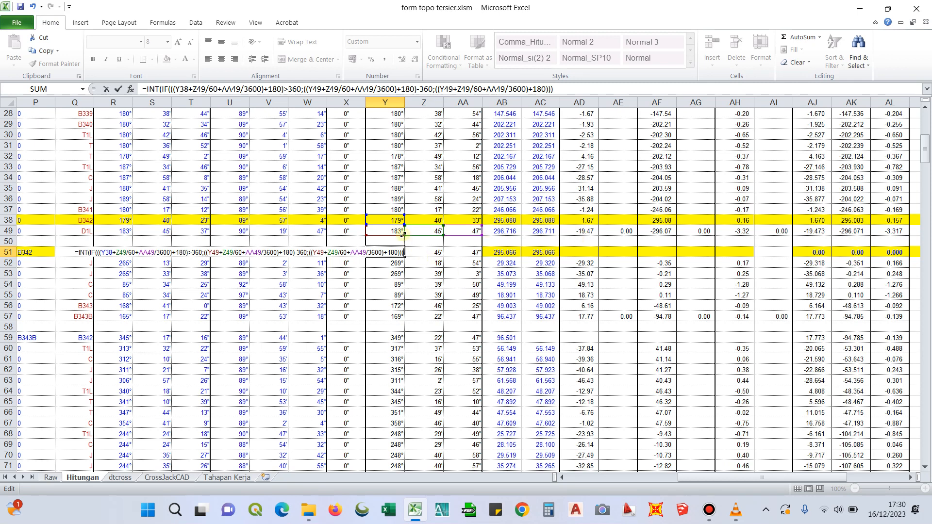
pyautogui.moveTo(393, 235); pyautogui.dragTo(468, 223)
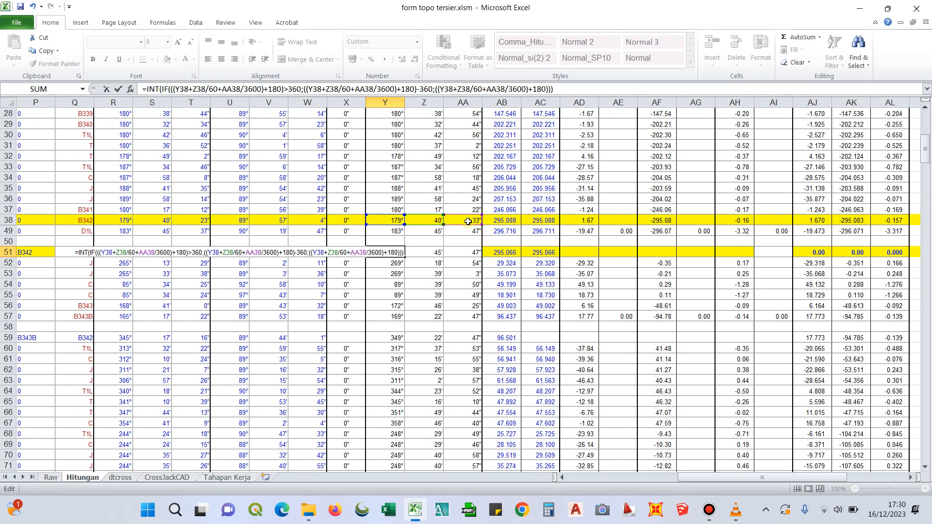
pyautogui.press('Return')
# Step: Redirect the azimuth minutes in Z51 to Z38 and the seconds in AA51 to AA38
pyautogui.click(428, 251)
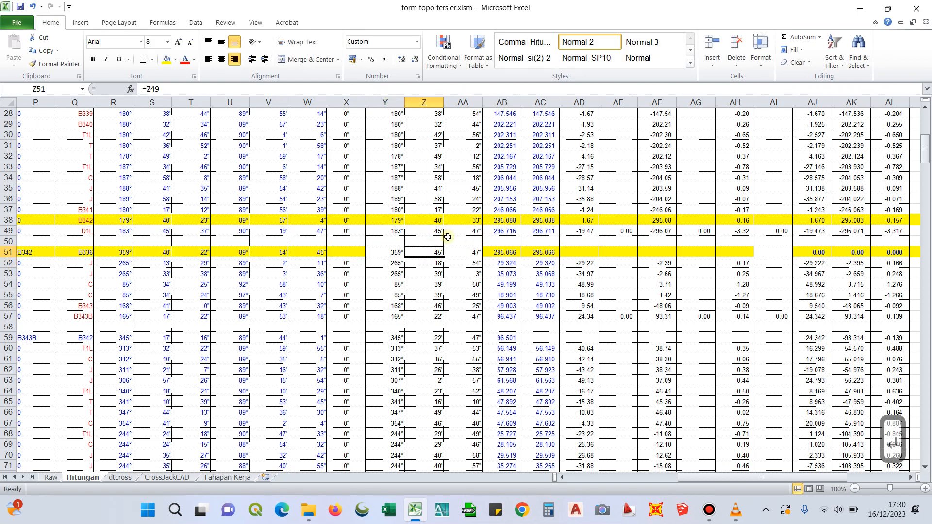
pyautogui.press('F2')
pyautogui.moveTo(435, 238); pyautogui.dragTo(434, 222)
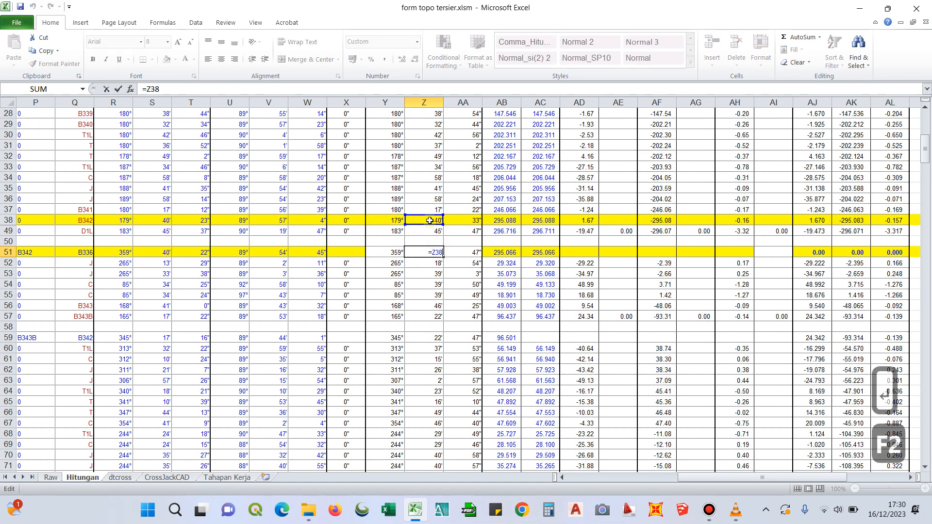
pyautogui.press('Return')
pyautogui.click(466, 250)
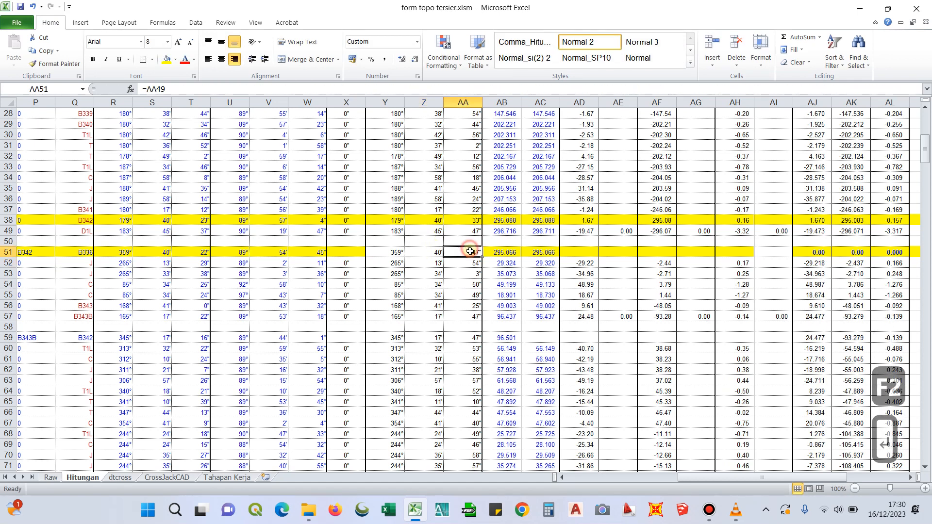
pyautogui.press('F2')
pyautogui.moveTo(466, 235); pyautogui.dragTo(463, 224)
pyautogui.press('Return')
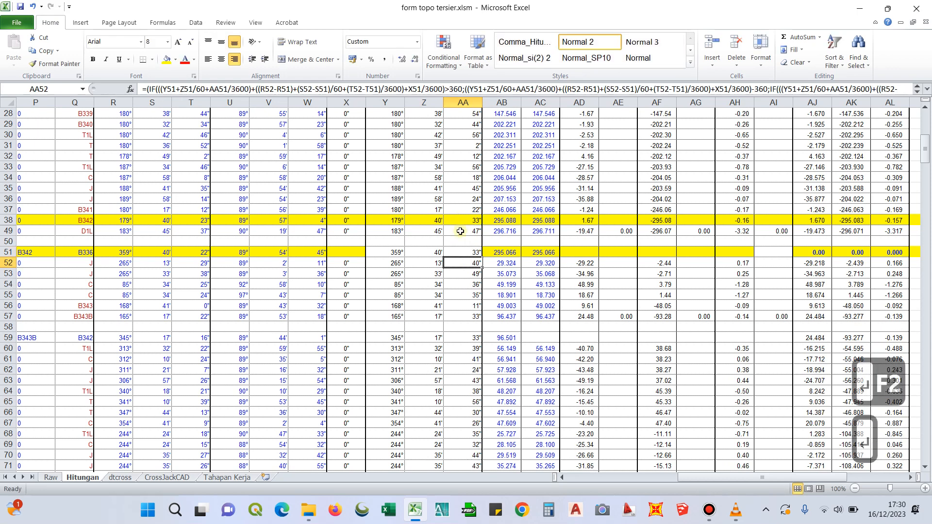
# Step: Check the references of the azimuth formulas in AA52, Z51 and AA51
pyautogui.press('F2')
pyautogui.press('Escape')
pyautogui.click(422, 254)
pyautogui.press('F2')
pyautogui.press('Escape')
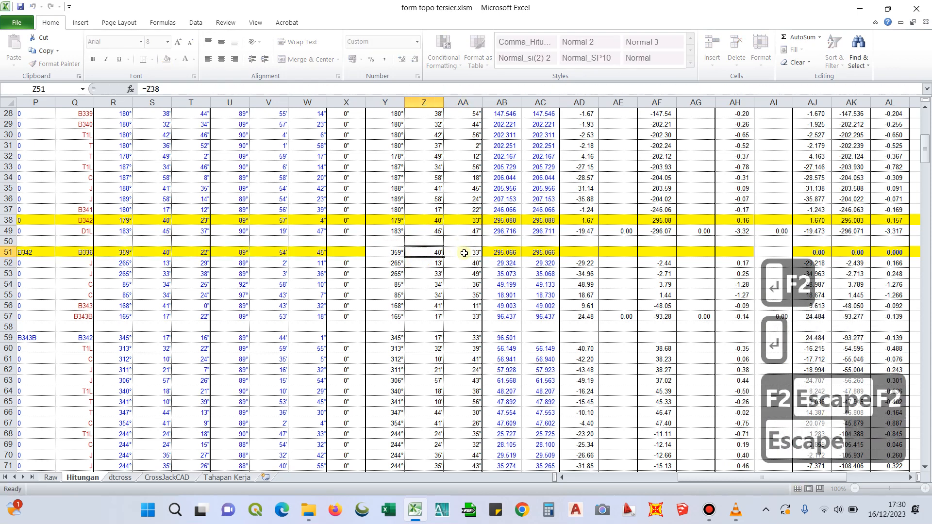
pyautogui.click(462, 253)
pyautogui.press('F2')
pyautogui.press('Escape')
# Step: Fill the linked azimuth cells Y51:AA51 with green
pyautogui.moveTo(388, 252); pyautogui.dragTo(469, 252)
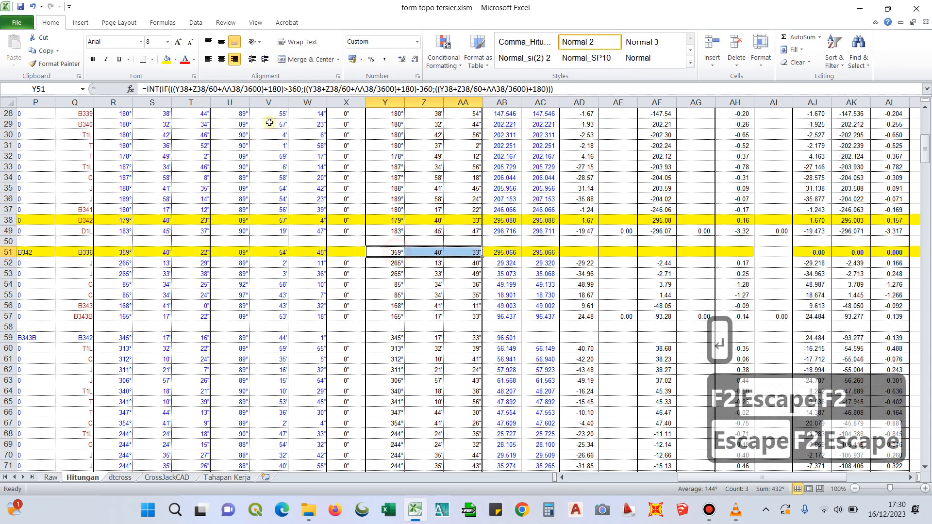
pyautogui.click(176, 59)
pyautogui.click(214, 144)
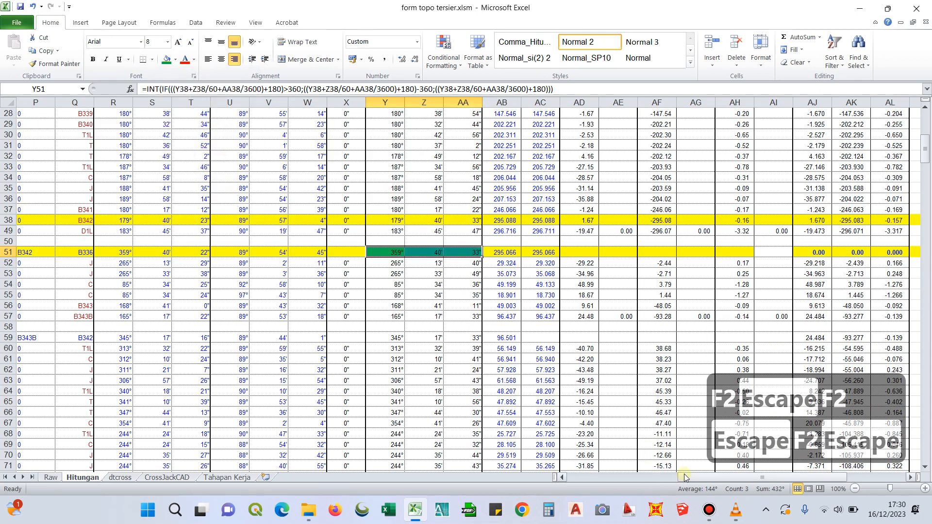
# Step: Copy the coordinate formulas of AJ59:AL59 to the starting coordinates of block B342 in AJ51:AL51
pyautogui.moveTo(697, 478); pyautogui.dragTo(778, 478)
pyautogui.moveTo(504, 337); pyautogui.dragTo(586, 336)
pyautogui.hotkey('ctrl', 'c')
pyautogui.click(504, 252)
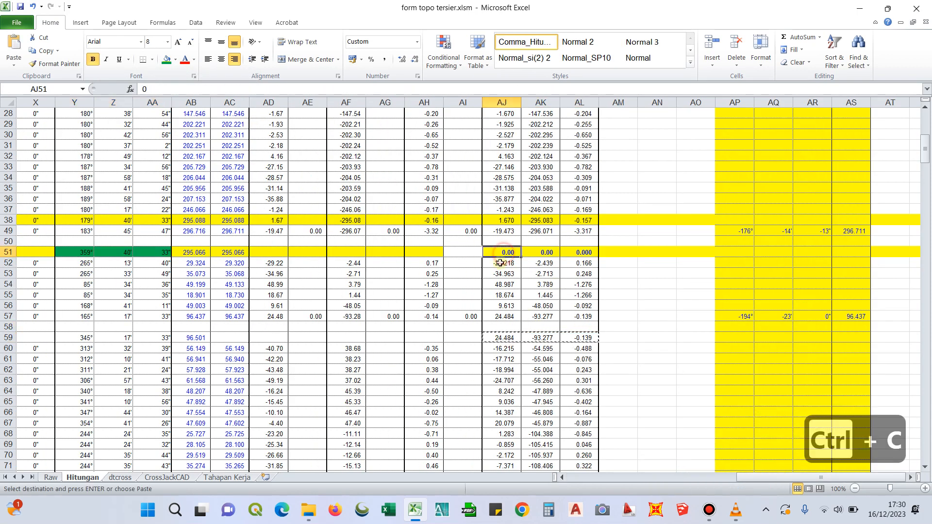
pyautogui.hotkey('ctrl', 'v')
# Step: Redirect the starting coordinate formulas in AJ51, AK51 and AL51 to AJ38, AK38 and AL38
pyautogui.click(504, 253)
pyautogui.press('F2')
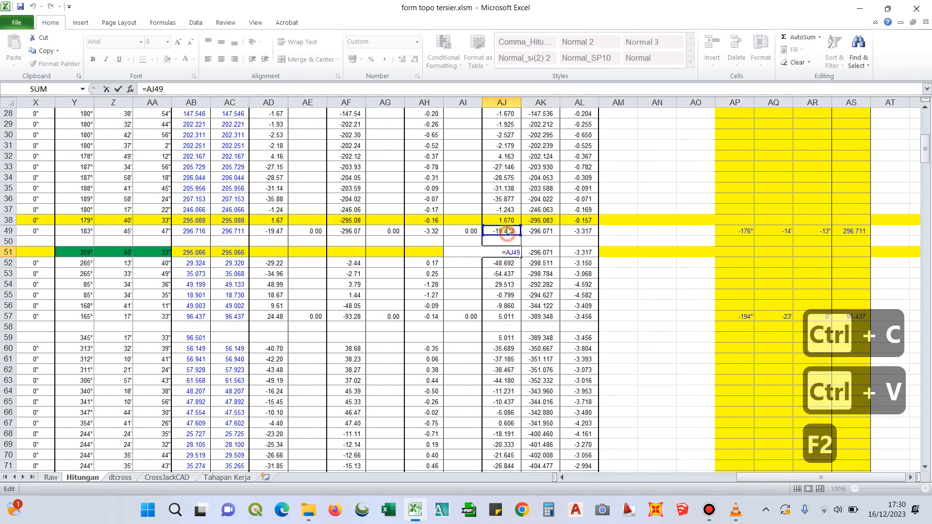
pyautogui.click(505, 221)
pyautogui.press('Return')
pyautogui.click(540, 252)
pyautogui.press('F2')
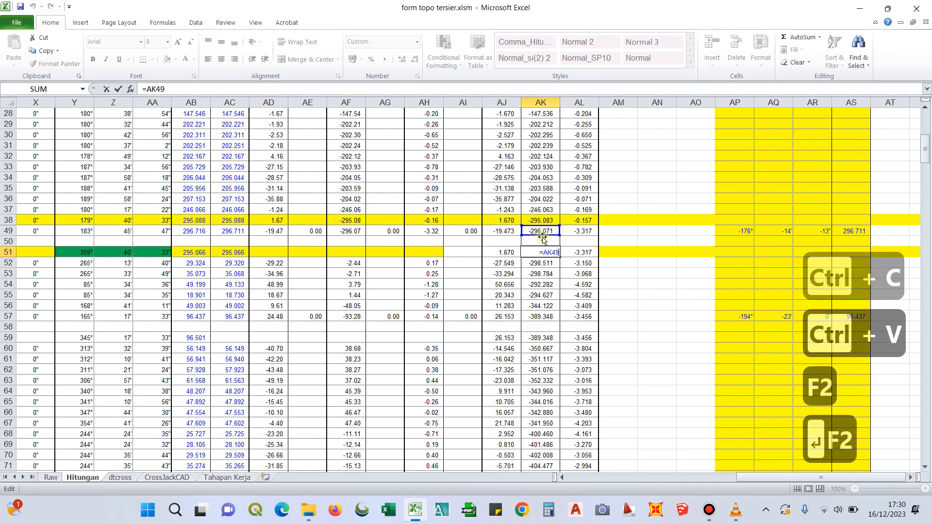
pyautogui.click(540, 231)
pyautogui.click(537, 221)
pyautogui.press('Return')
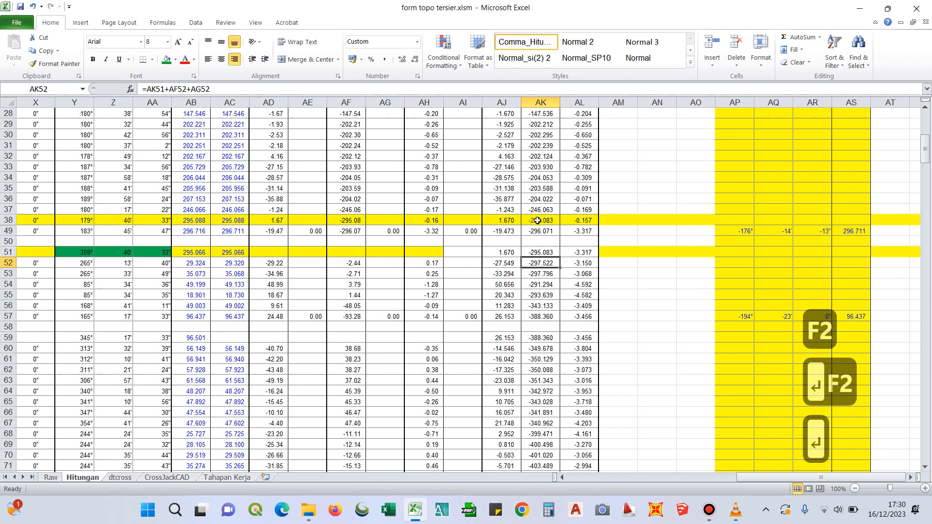
pyautogui.click(581, 253)
pyautogui.press('F2')
pyautogui.click(580, 221)
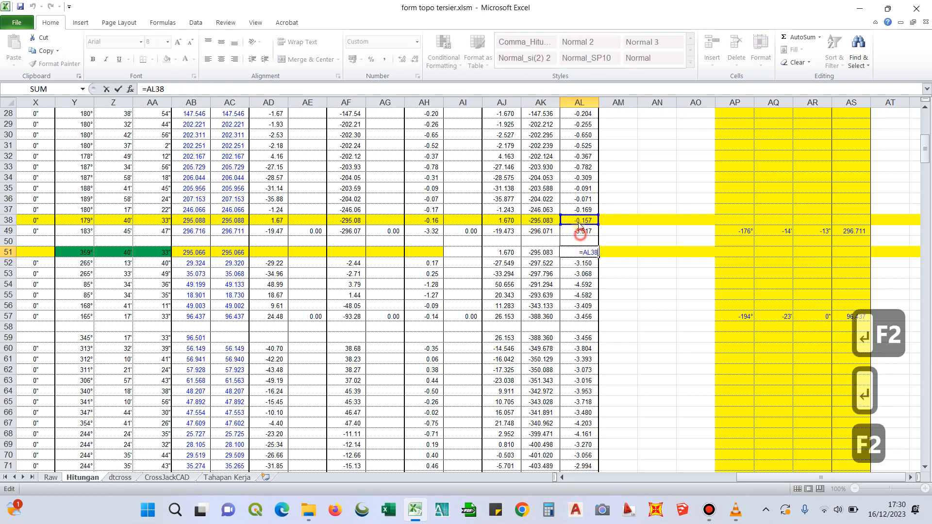
pyautogui.press('Return')
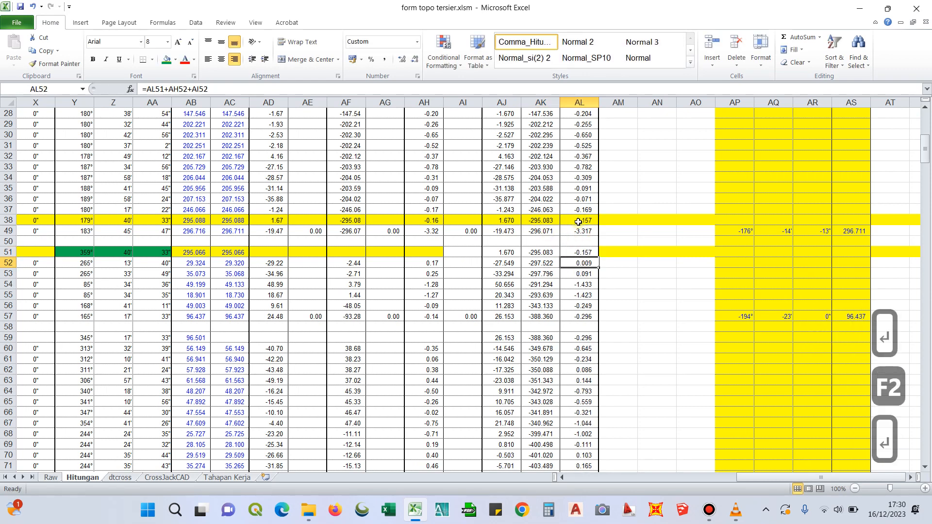
# Step: Fill the linked coordinate cells AJ51:AL51 with green
pyautogui.moveTo(501, 253); pyautogui.dragTo(580, 253)
pyautogui.click(171, 60)
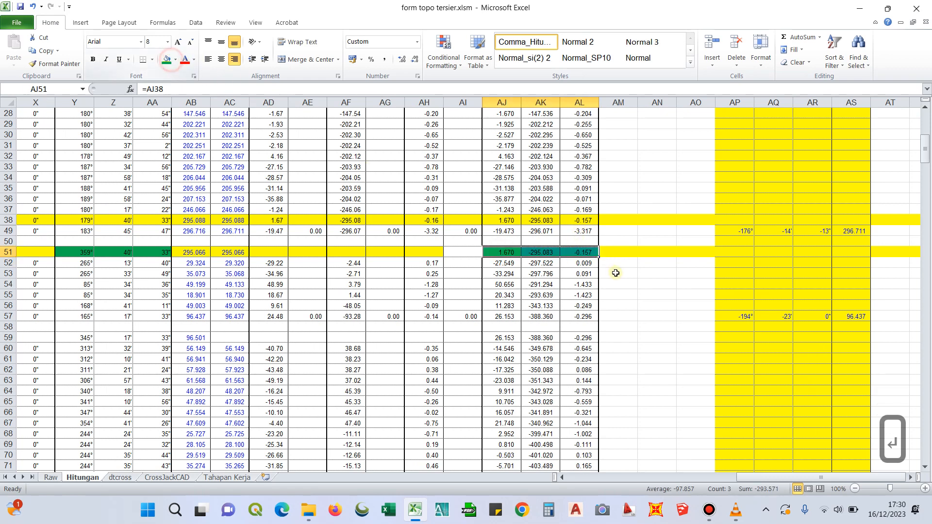
pyautogui.click(616, 269)
# Step: Check the references of the coordinate formulas in AJ52, AJ51, AK51 and AL51
pyautogui.click(500, 260)
pyautogui.press('F2')
pyautogui.press('Escape')
pyautogui.click(505, 253)
pyautogui.press('F2')
pyautogui.press('Escape')
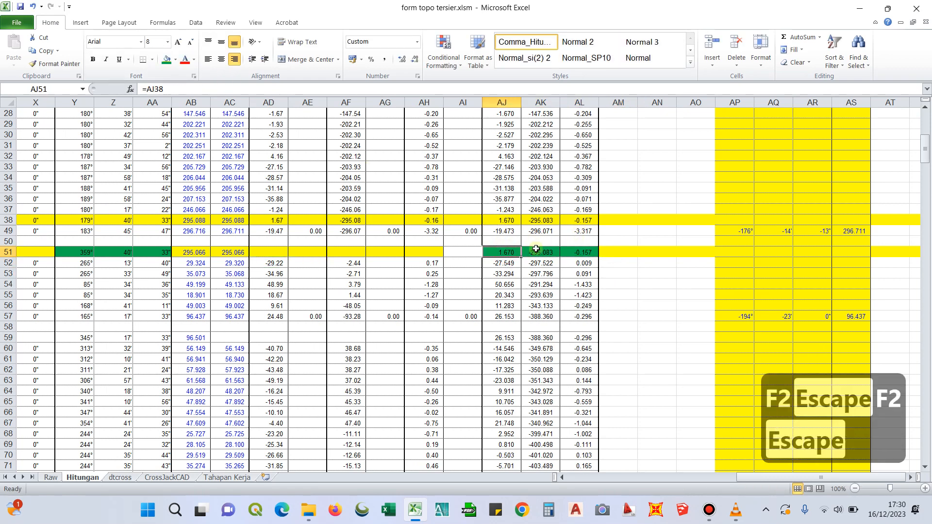
pyautogui.click(538, 250)
pyautogui.press('F2')
pyautogui.press('Escape')
pyautogui.click(577, 252)
pyautogui.press('F2')
pyautogui.press('Escape')
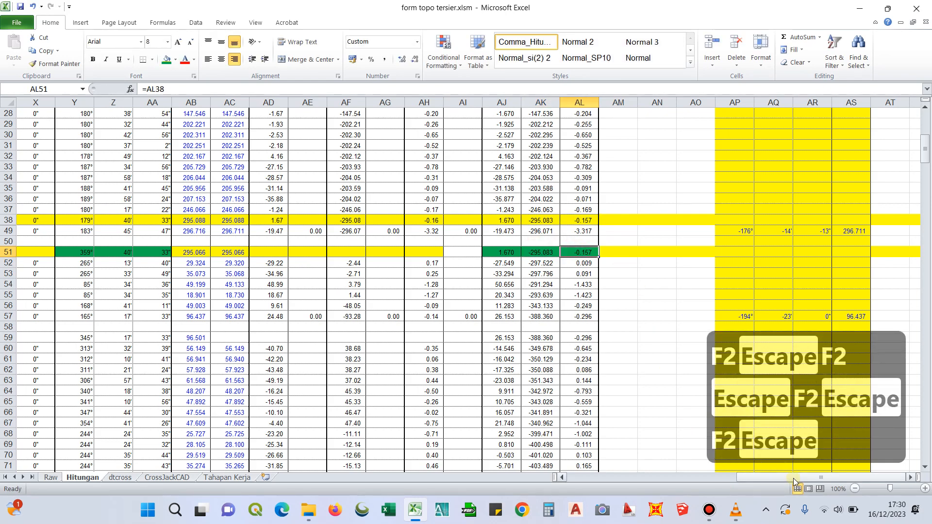
# Step: Examine the B346 block header in row 107 and compare it with point B346 in row 89 and station B343B in row 59
pyautogui.hscroll(-8, 422, 329)
pyautogui.scroll(-14, 422, 329)
pyautogui.scroll(-10, 574, 279)
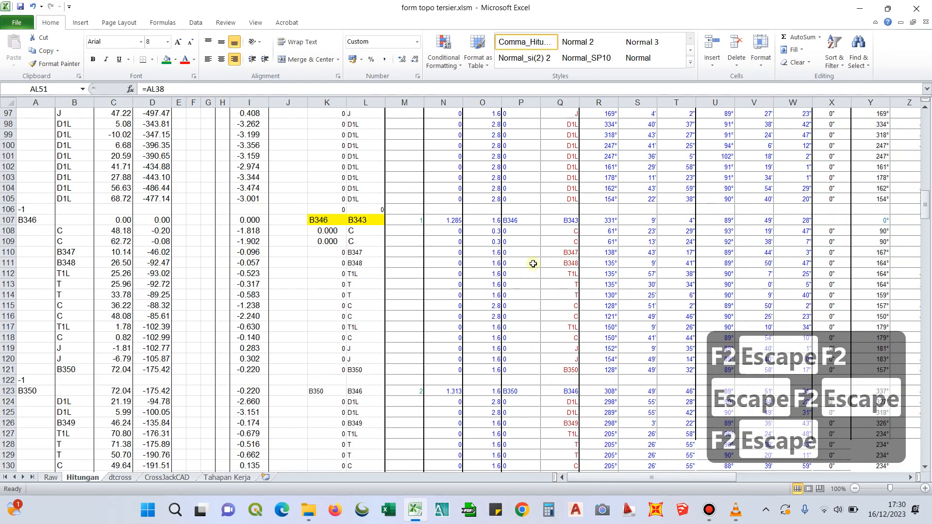
pyautogui.click(558, 231)
pyautogui.scroll(5, 554, 242)
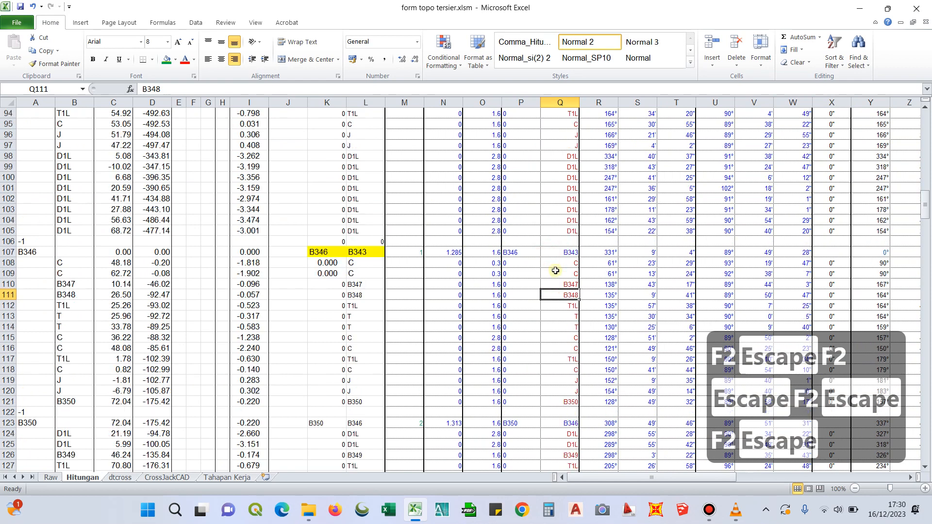
pyautogui.scroll(1, 369, 349)
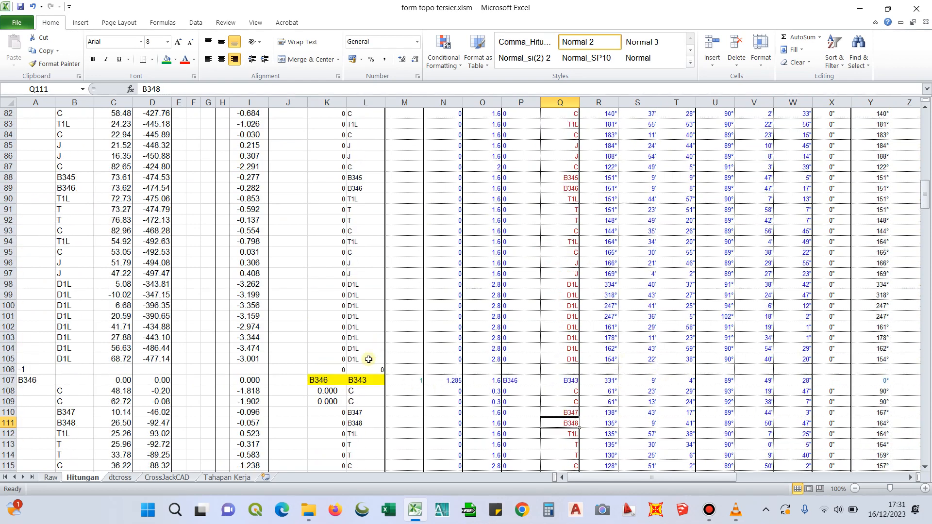
pyautogui.click(322, 382)
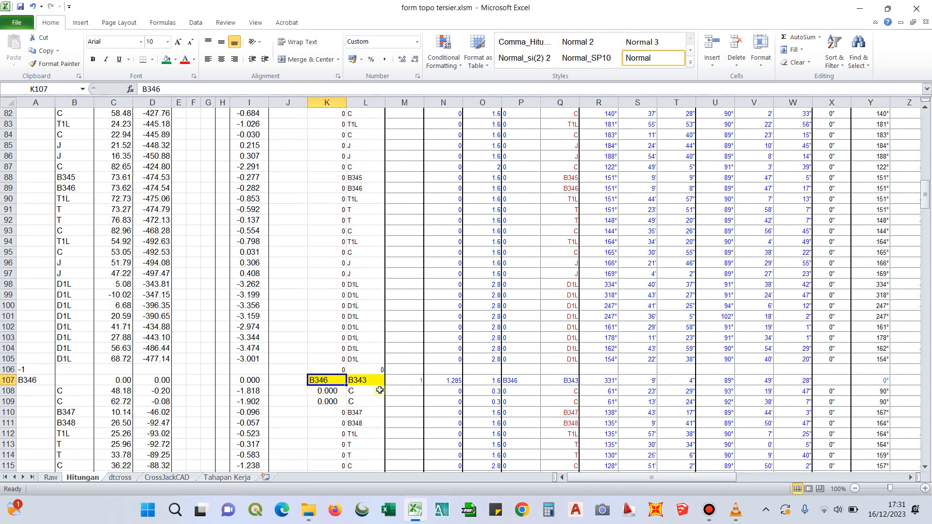
pyautogui.click(367, 382)
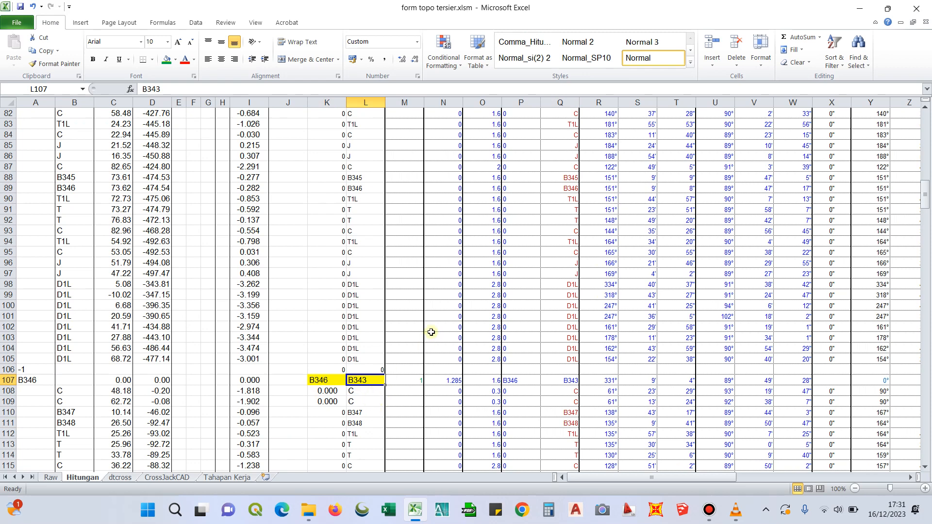
pyautogui.click(559, 189)
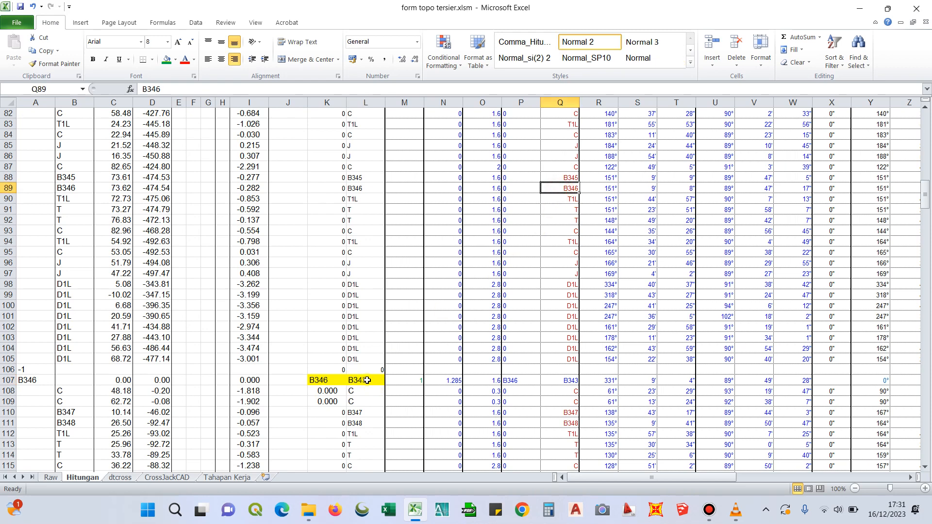
pyautogui.scroll(10, 370, 387)
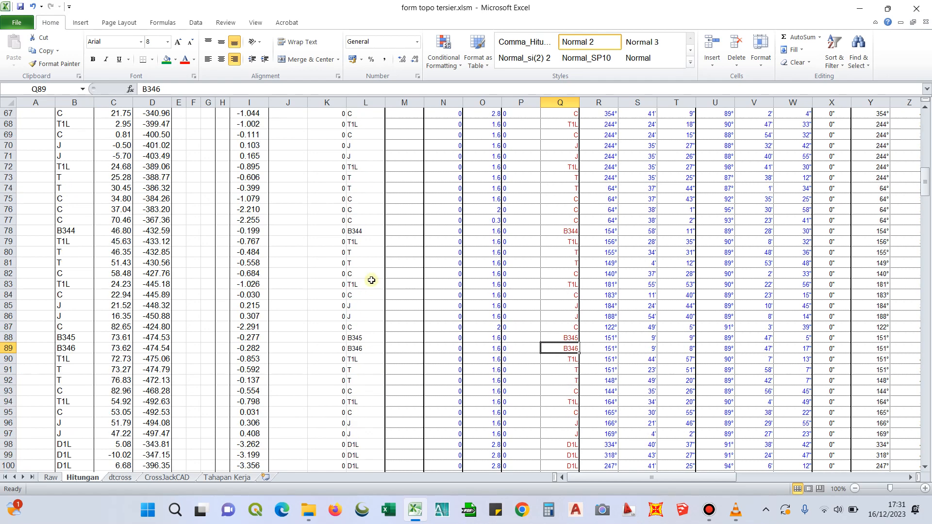
pyautogui.scroll(-3, 354, 224)
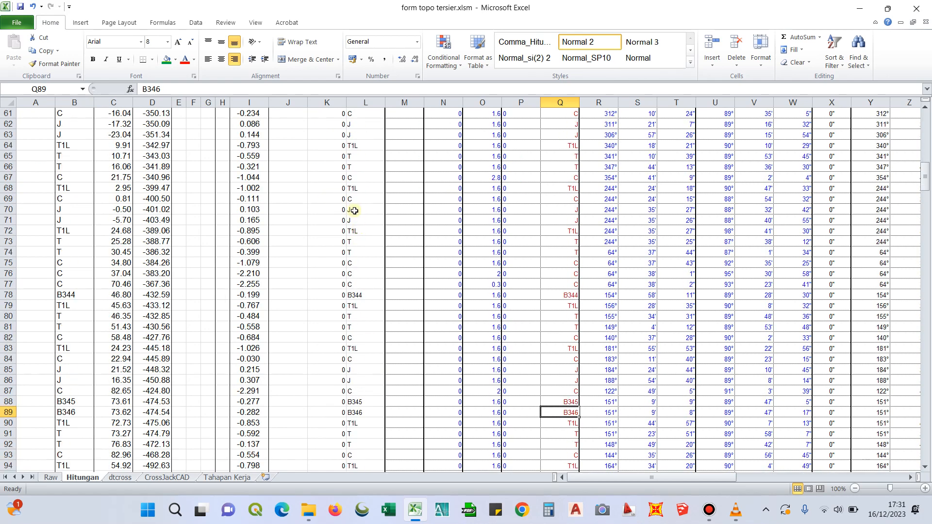
pyautogui.scroll(4, 354, 225)
pyautogui.click(324, 221)
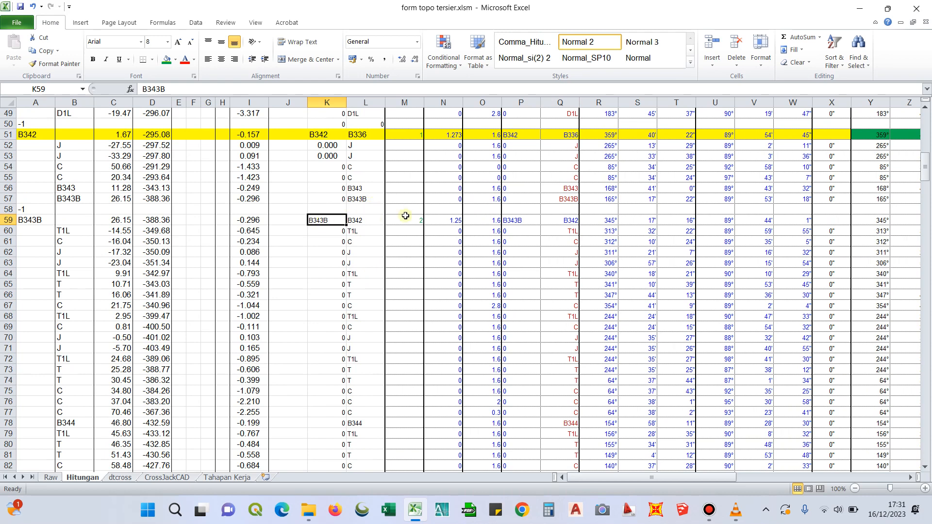
pyautogui.scroll(-9, 454, 230)
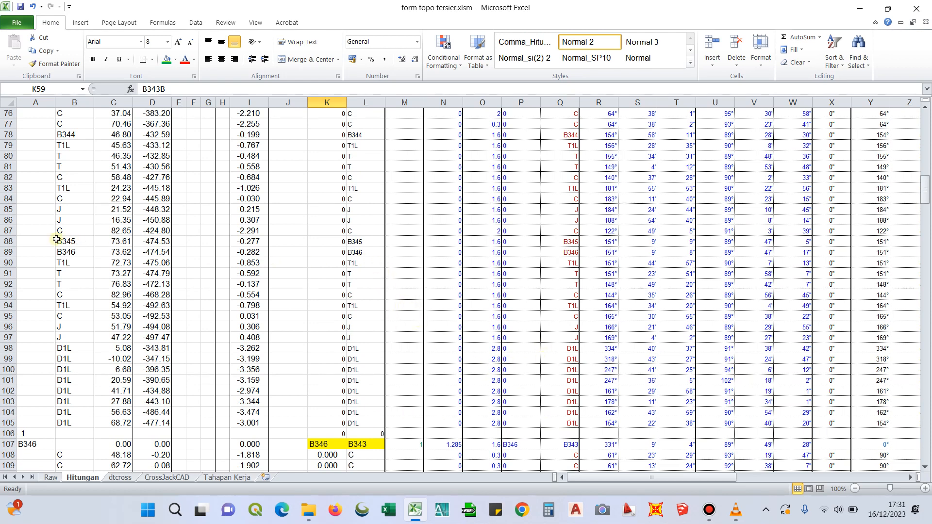
# Step: Fill row 89 of point B346 and row 107 of the B346 block header with yellow
pyautogui.click(5, 256)
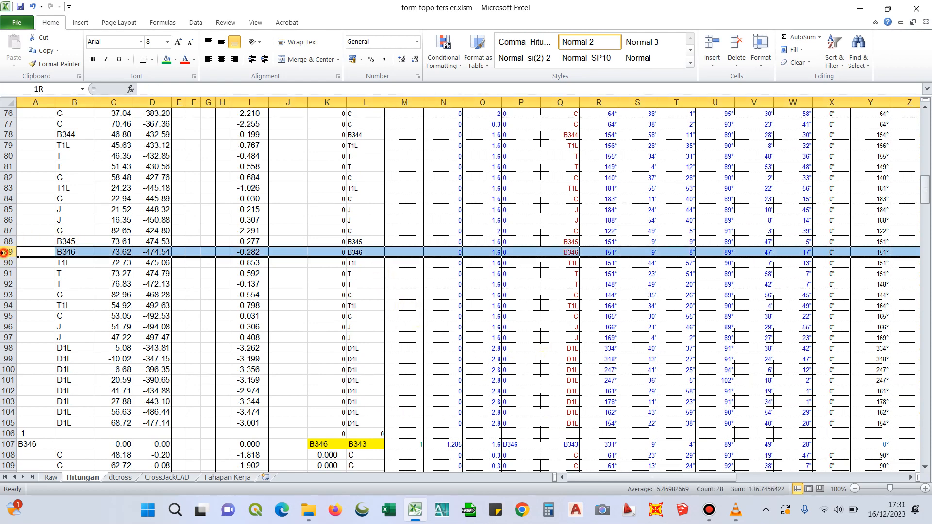
pyautogui.click(175, 59)
pyautogui.click(204, 144)
pyautogui.scroll(-3, 338, 326)
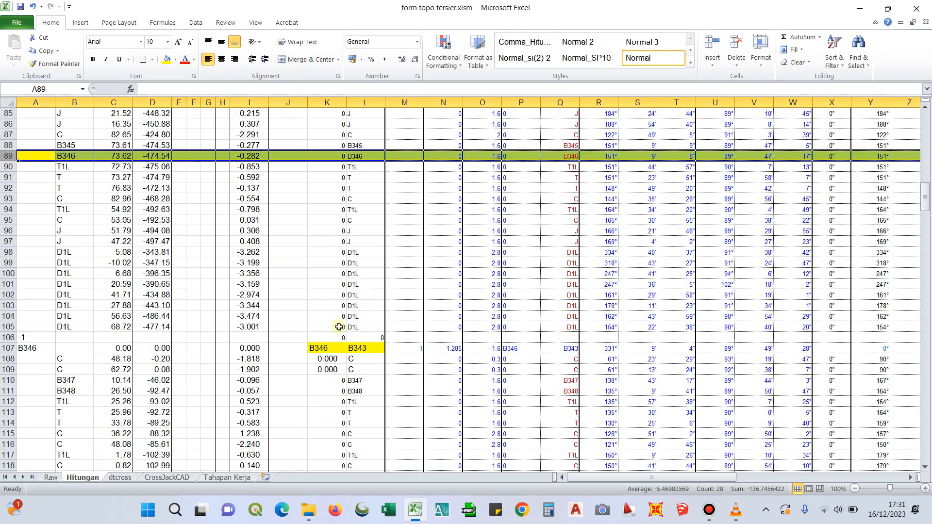
pyautogui.click(5, 348)
pyautogui.click(167, 59)
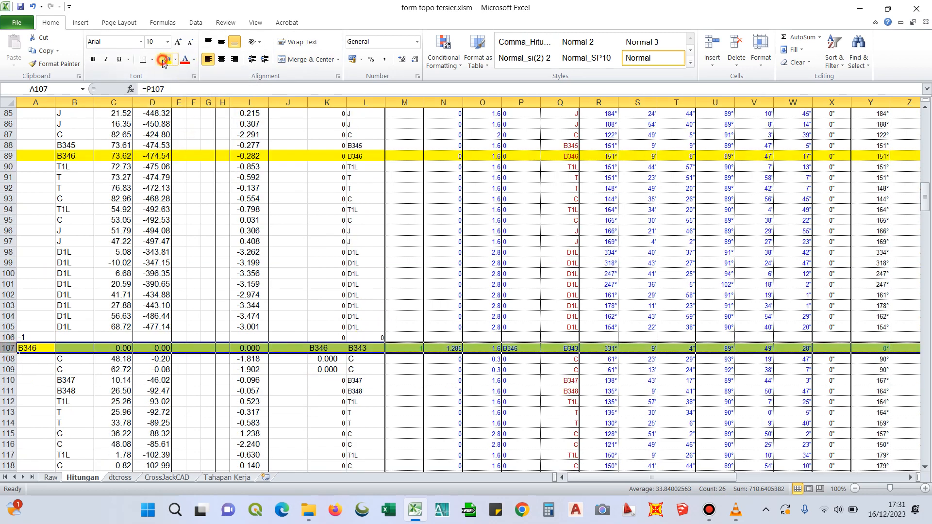
# Step: Compare the slope and horizontal distances of rows 89 and 107 in columns AB and AC
pyautogui.moveTo(674, 478); pyautogui.dragTo(742, 478)
pyautogui.click(731, 159)
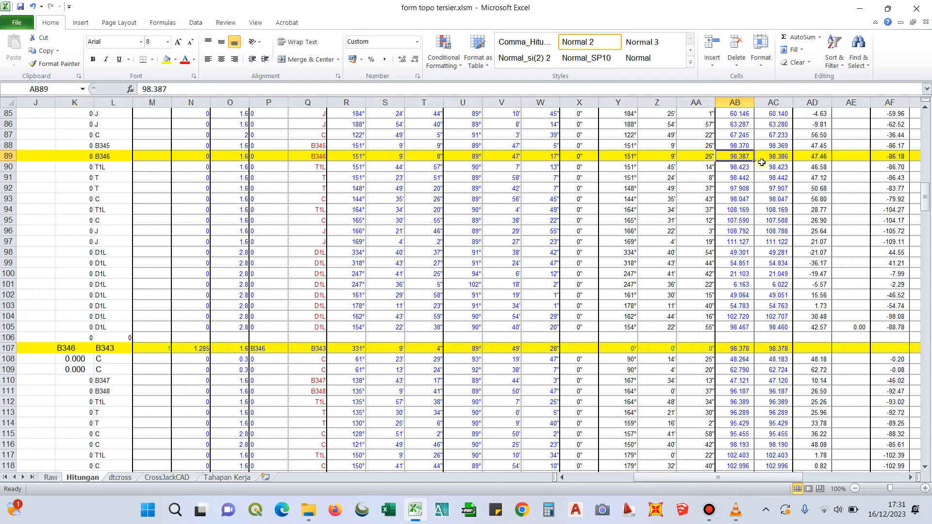
pyautogui.click(742, 349)
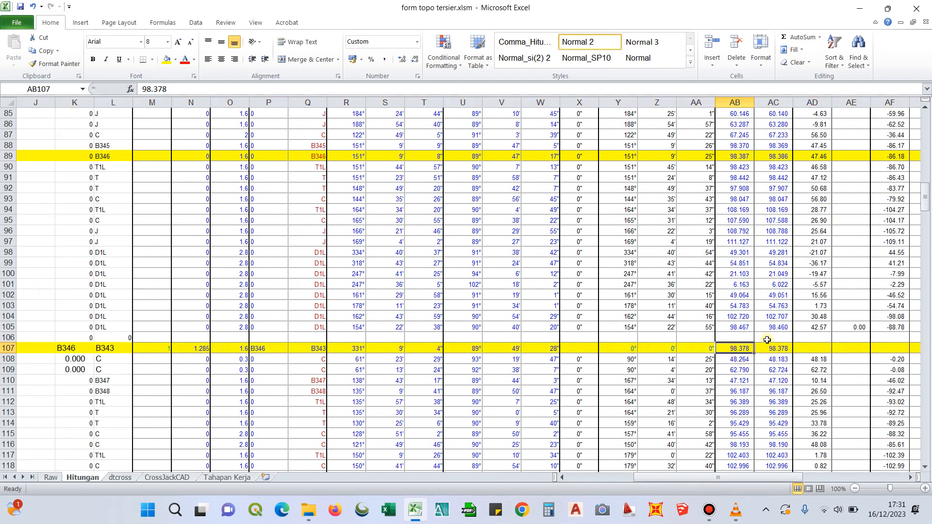
pyautogui.click(773, 157)
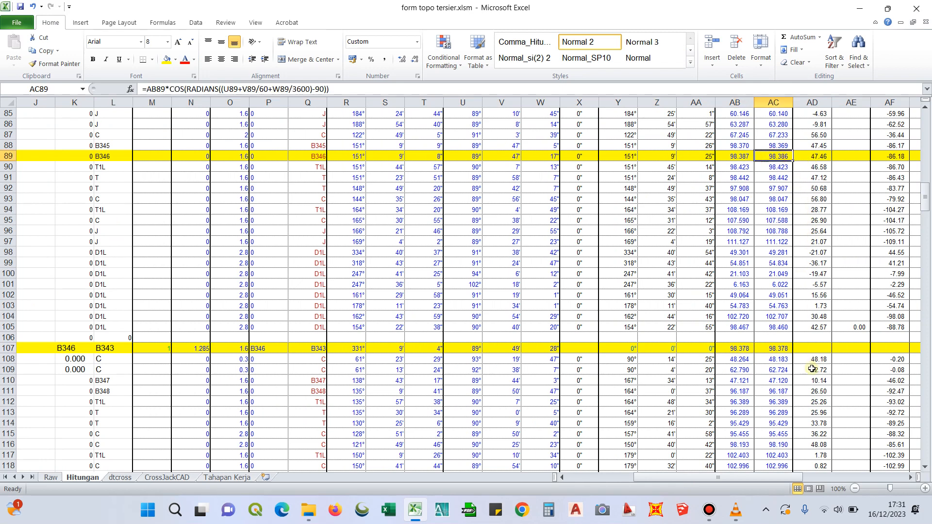
pyautogui.click(783, 350)
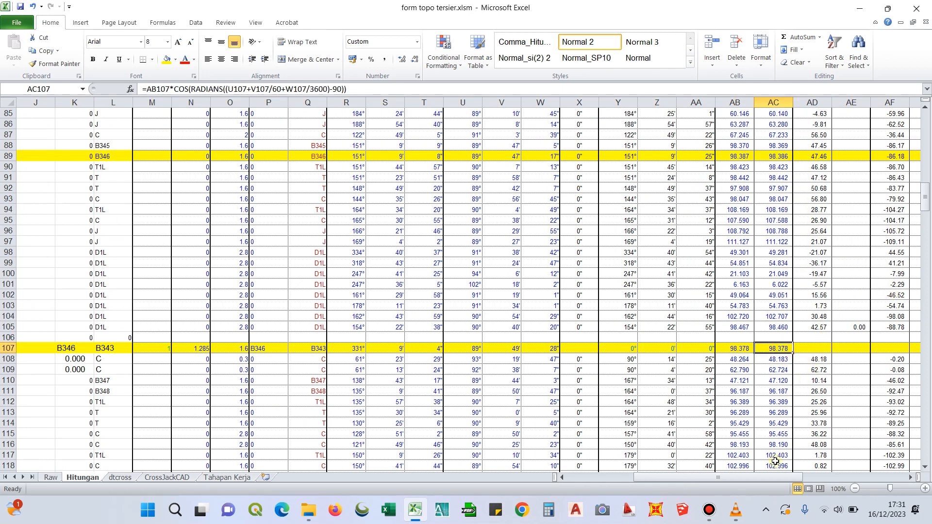
pyautogui.hscroll(-5, 774, 466)
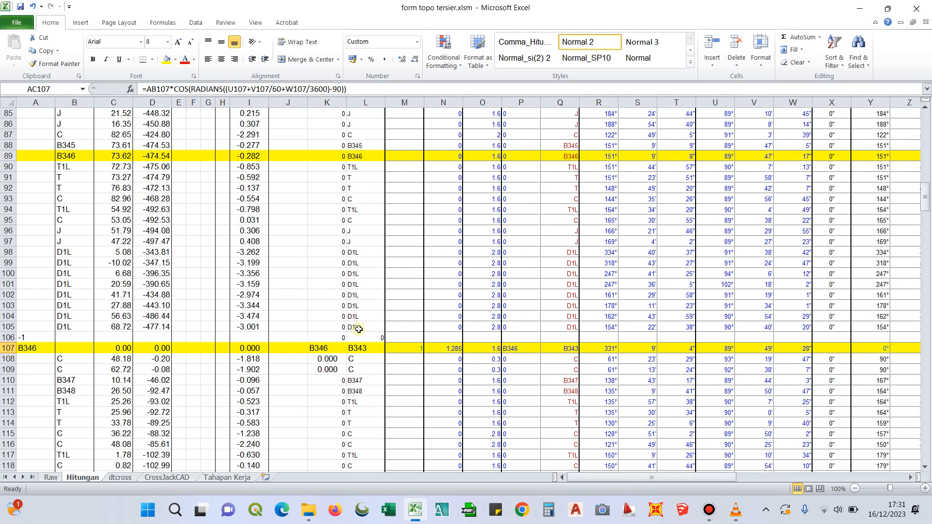
# Step: Correct the backsight name to B343B in L107 and Q107, and check it against the station name in K59
pyautogui.doubleClick(364, 348)
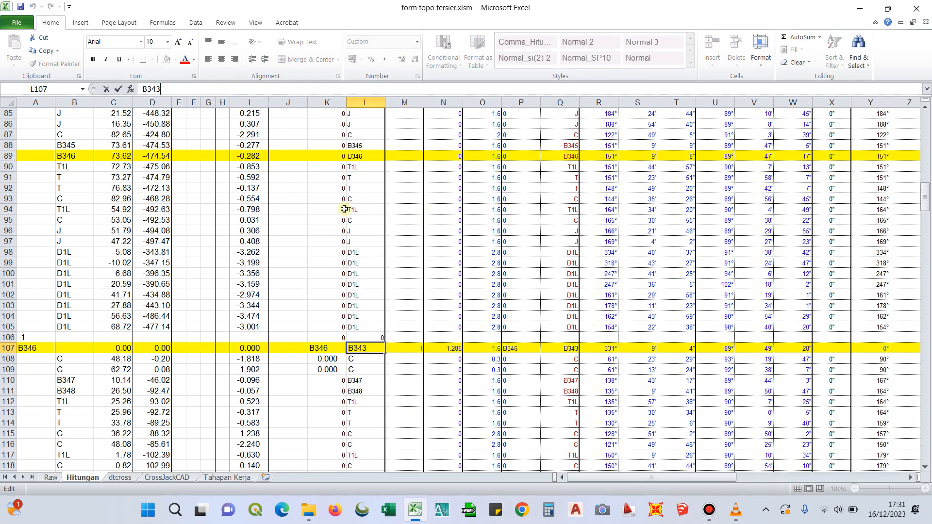
pyautogui.write('B')
pyautogui.click(370, 380)
pyautogui.scroll(2, 587, 375)
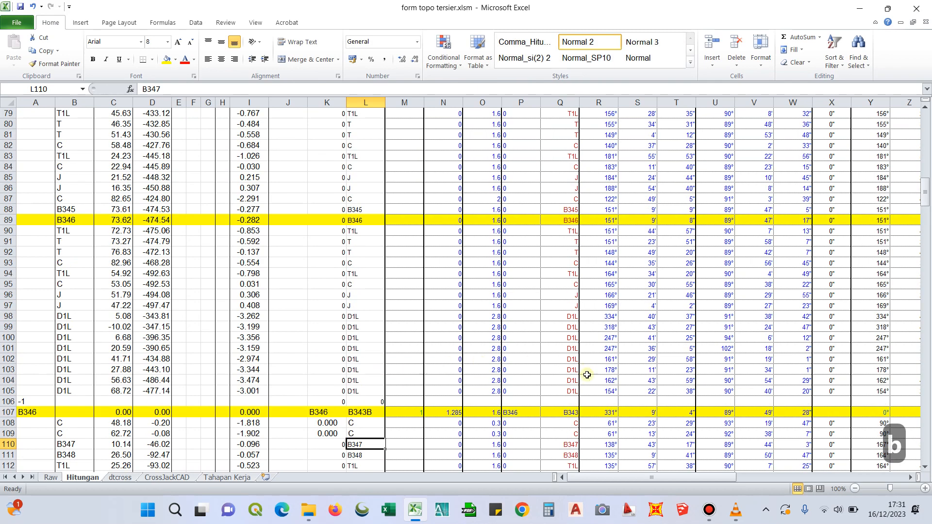
pyautogui.click(571, 414)
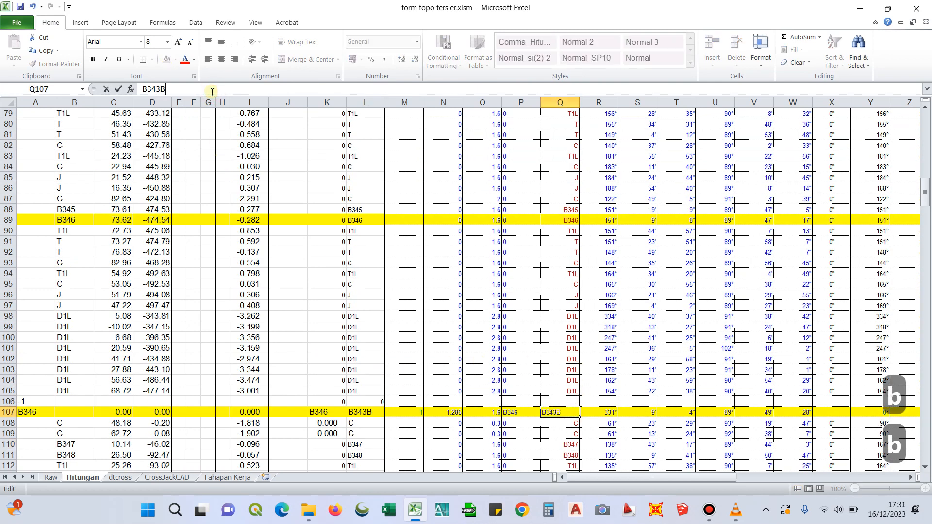
pyautogui.click(307, 266)
pyautogui.scroll(10, 344, 293)
pyautogui.click(322, 215)
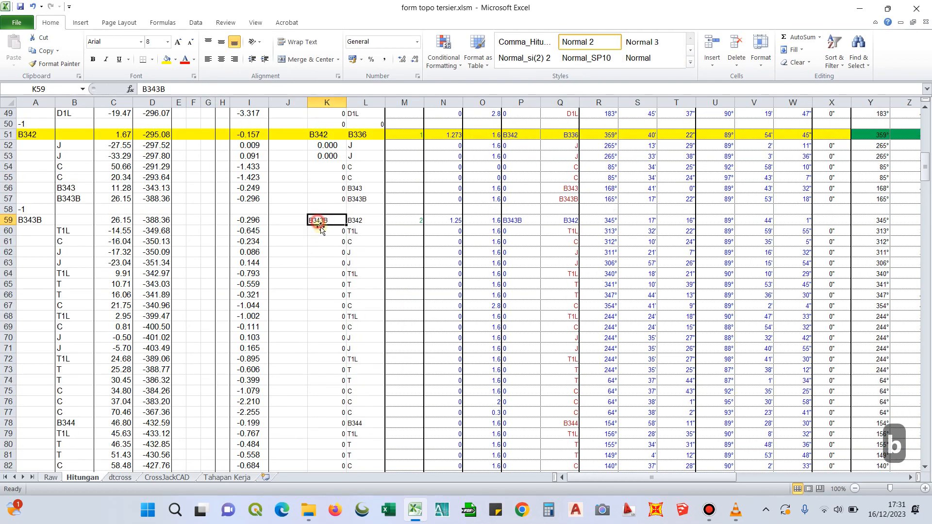
pyautogui.scroll(-2, 428, 261)
pyautogui.scroll(-11, 428, 260)
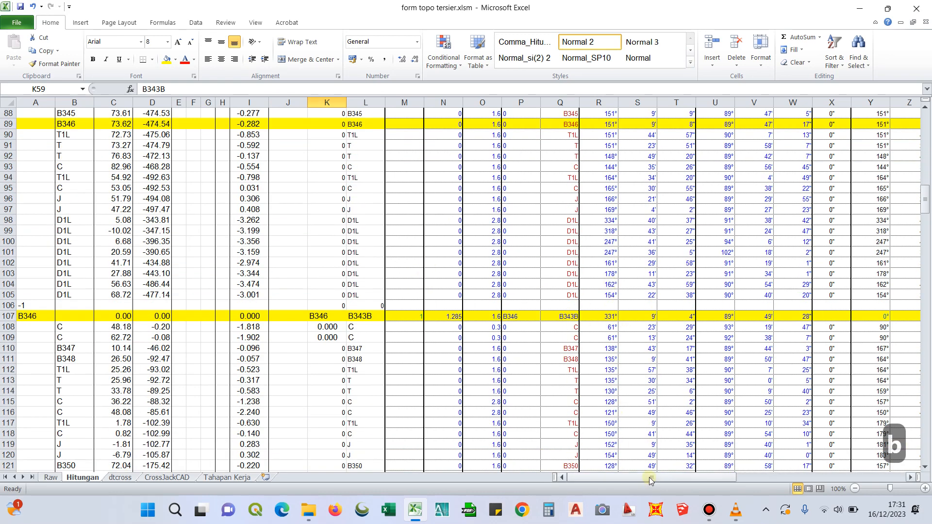
# Step: Hide detail rows 90 to 104 between point B346 in row 89 and the B346 block header
pyautogui.moveTo(650, 477); pyautogui.dragTo(750, 472)
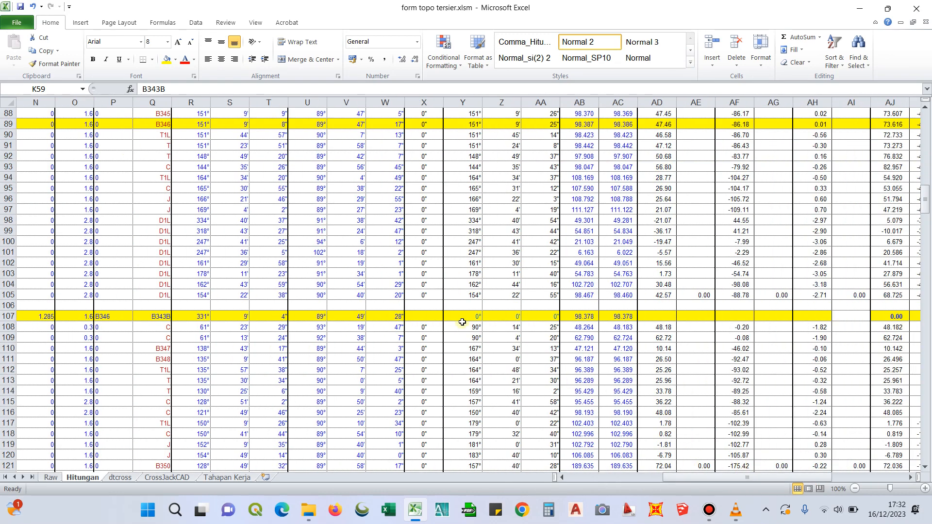
pyautogui.moveTo(474, 134); pyautogui.dragTo(454, 283)
pyautogui.rightClick(8, 134)
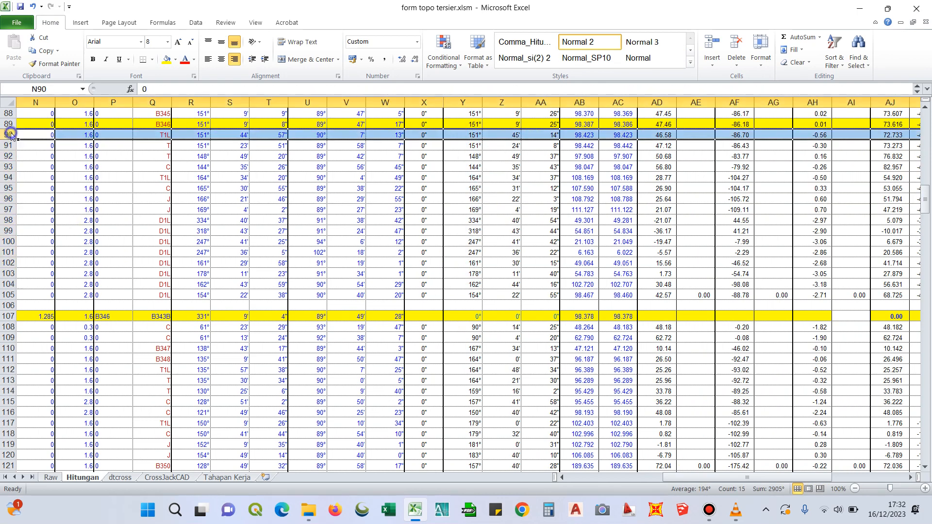
pyautogui.press('Escape')
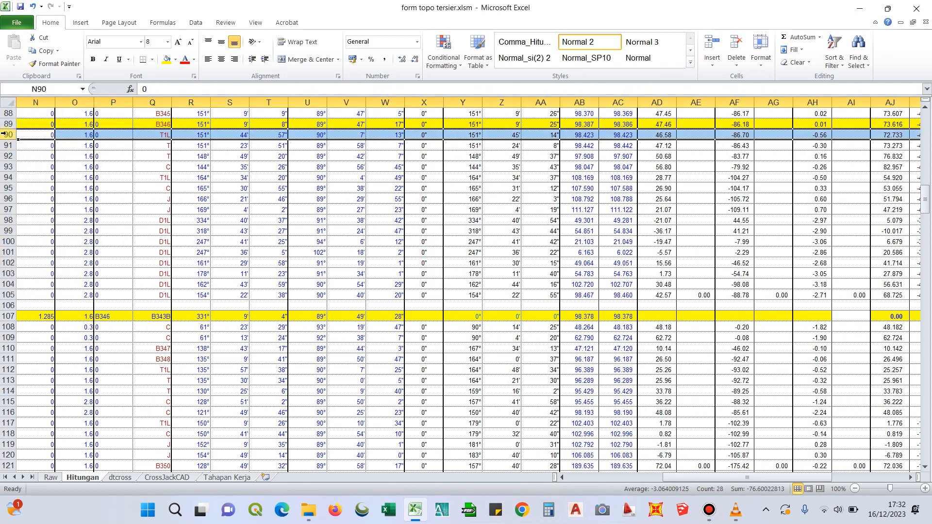
pyautogui.moveTo(8, 135); pyautogui.dragTo(9, 284)
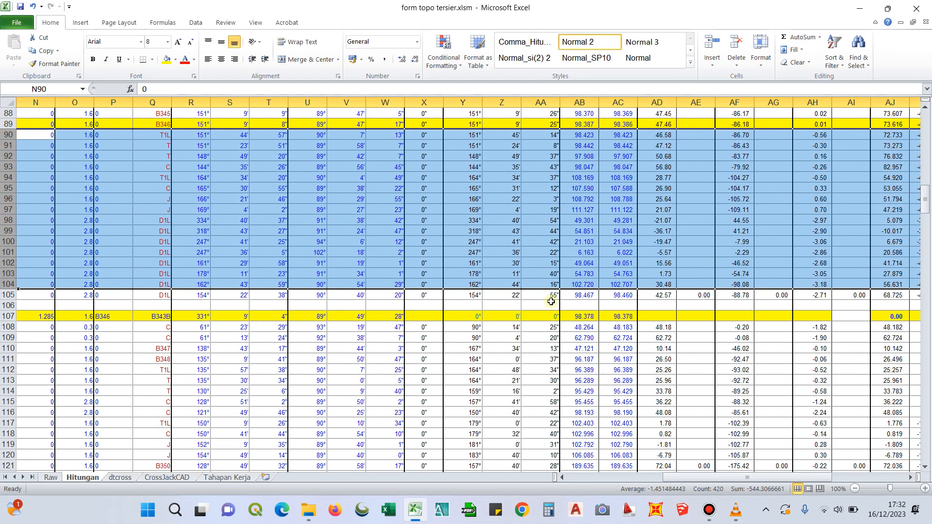
pyautogui.rightClick(9, 251)
pyautogui.click(34, 398)
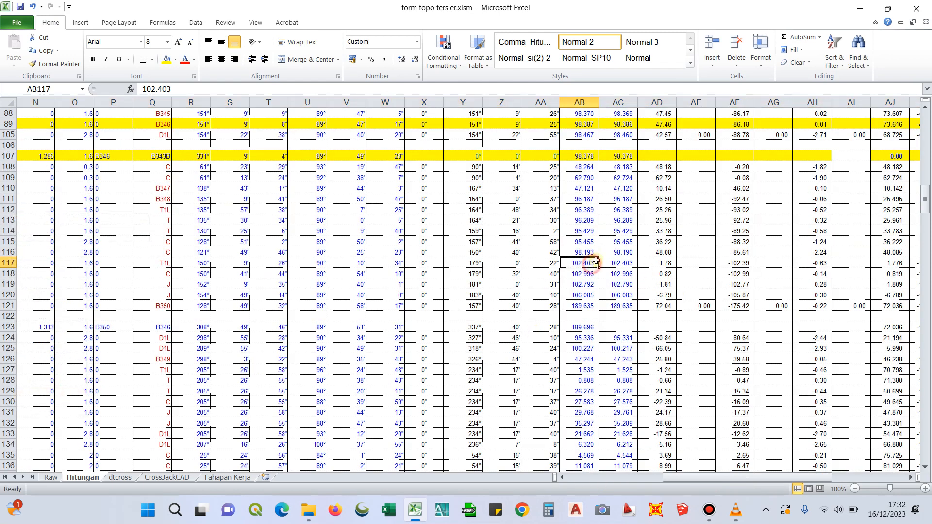
# Step: Copy the starting azimuth formulas from Y123:AA123 to Y107:AA107 and repoint the degrees formula in Y107 to Y89, Z89 and AA89
pyautogui.scroll(4, 606, 263)
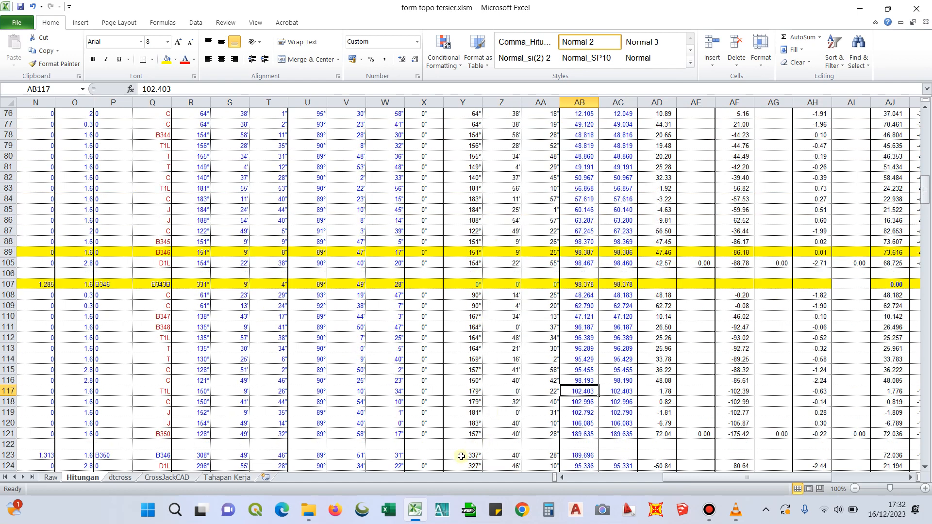
pyautogui.moveTo(461, 456); pyautogui.dragTo(539, 456)
pyautogui.hotkey('ctrl', 'c')
pyautogui.click(478, 283)
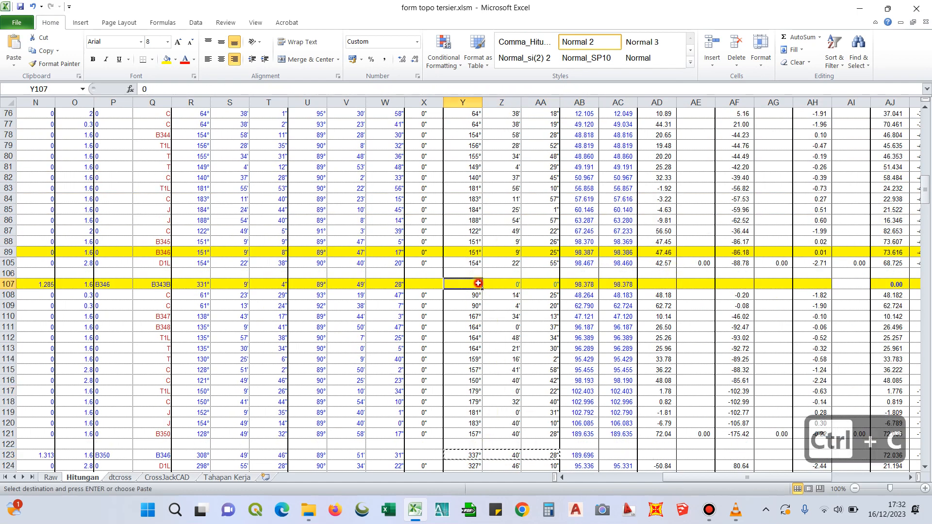
pyautogui.hotkey('ctrl', 'v')
pyautogui.press('F2')
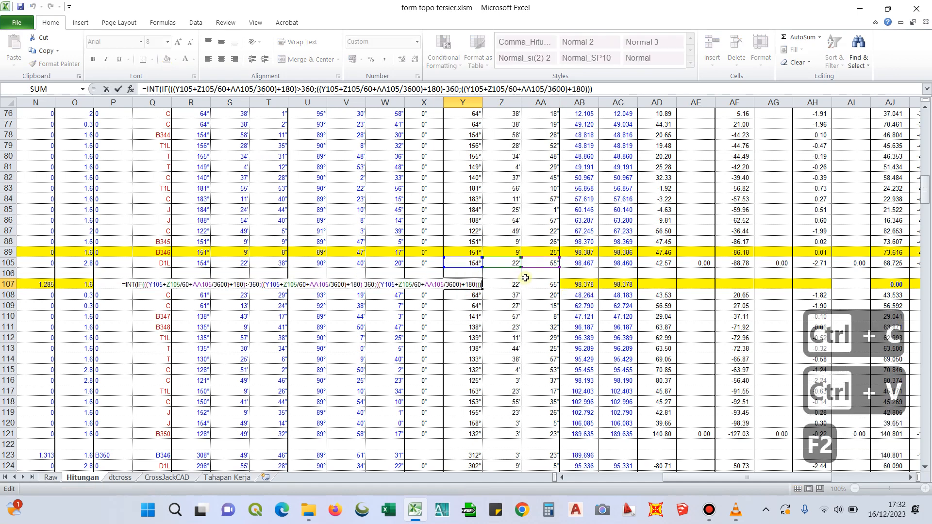
pyautogui.moveTo(470, 268); pyautogui.dragTo(554, 261)
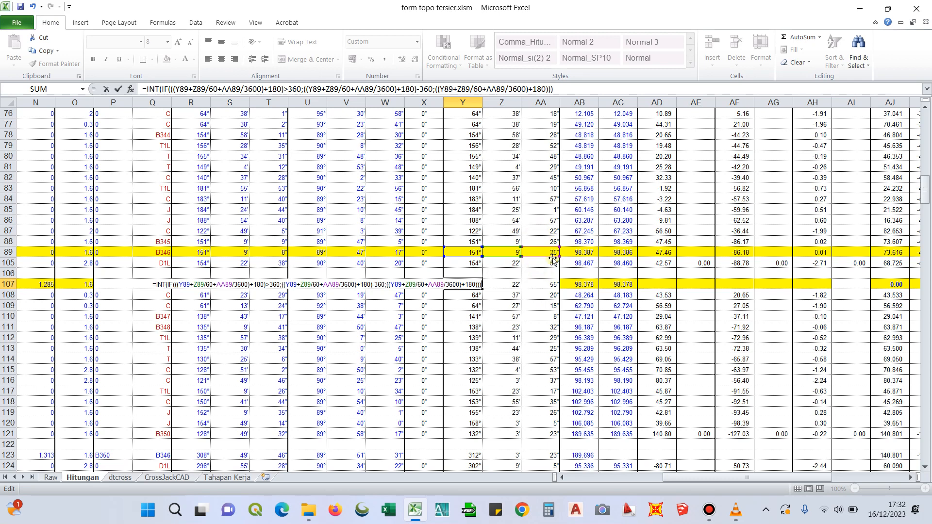
pyautogui.press('Return')
# Step: Repoint the azimuth minutes and seconds formulas in Z107 and AA107 to Z89 and AA89
pyautogui.click(509, 284)
pyautogui.press('F2')
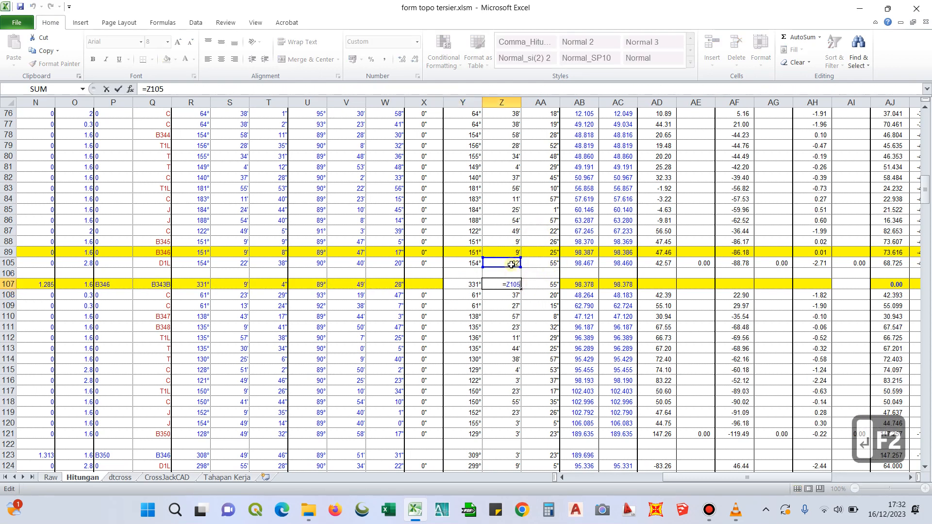
pyautogui.moveTo(507, 266); pyautogui.dragTo(540, 258)
pyautogui.press('Return')
pyautogui.click(537, 284)
pyautogui.press('F2')
pyautogui.press('Return')
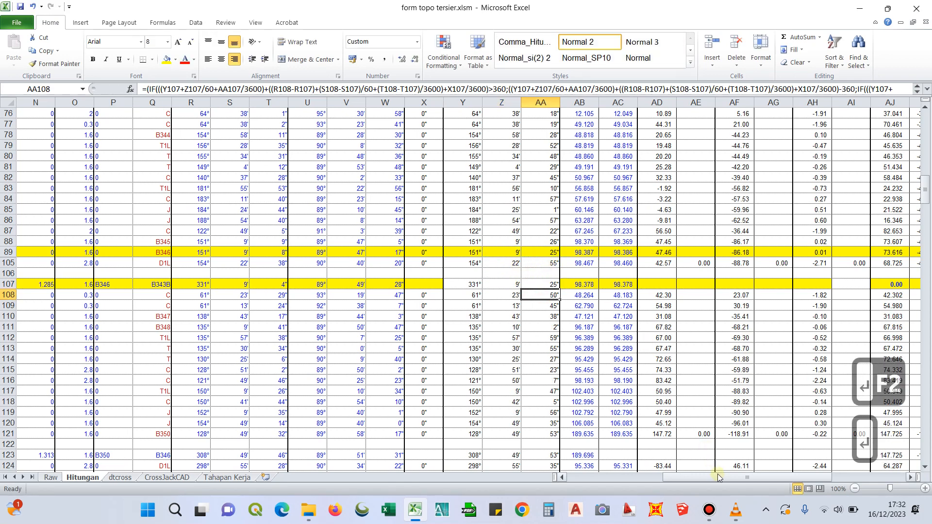
# Step: Fill the linked starting azimuth cells Y107:AA107 with green
pyautogui.moveTo(726, 476); pyautogui.dragTo(787, 480)
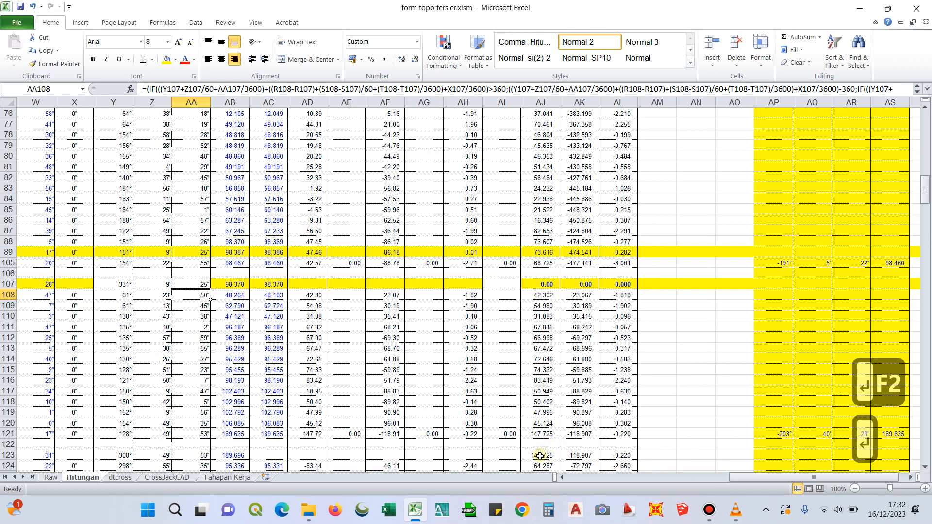
pyautogui.moveTo(540, 456); pyautogui.dragTo(624, 454)
pyautogui.click(203, 287)
pyautogui.moveTo(118, 283); pyautogui.dragTo(202, 284)
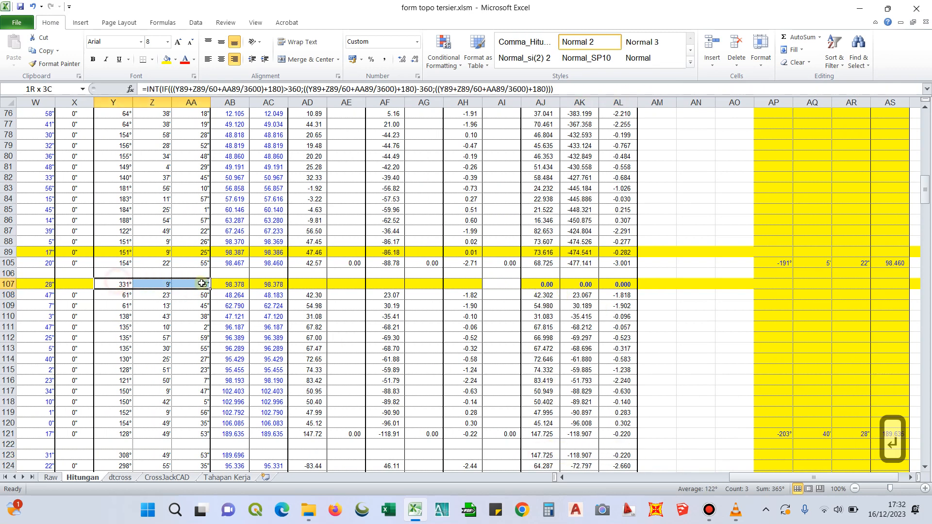
pyautogui.click(176, 60)
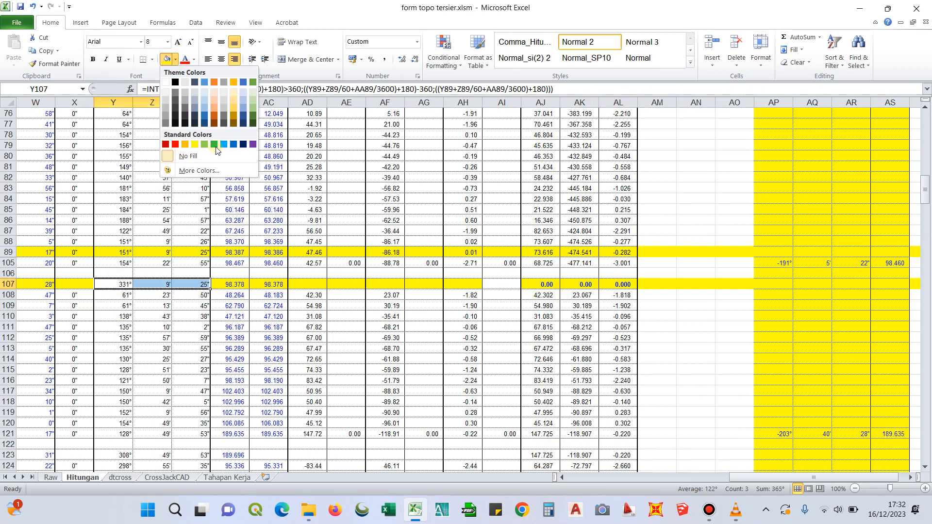
pyautogui.click(216, 142)
pyautogui.moveTo(820, 286); pyautogui.dragTo(820, 295)
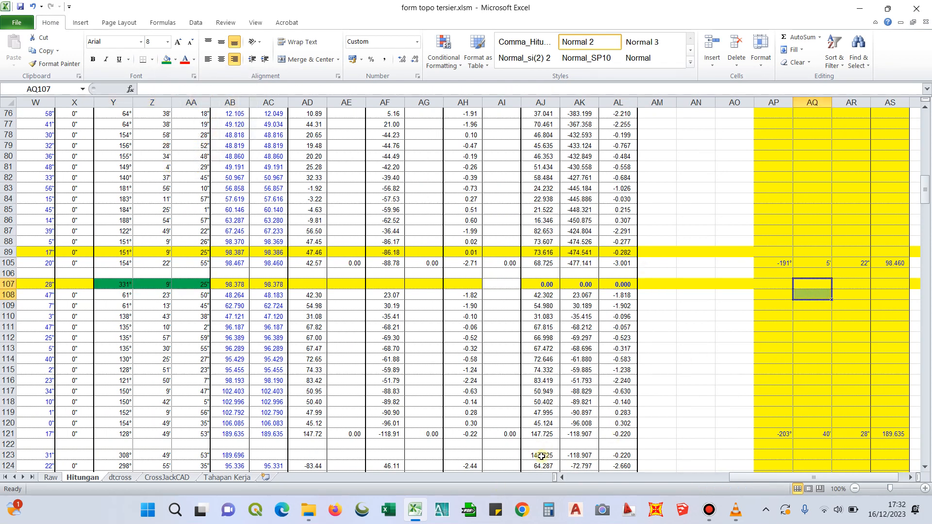
# Step: Copy the coordinate formulas from AJ123:AL123 to AJ107:AL107 and link the X coordinate in AJ107 to AJ89
pyautogui.moveTo(542, 456); pyautogui.dragTo(625, 457)
pyautogui.hotkey('ctrl', 'c')
pyautogui.click(546, 285)
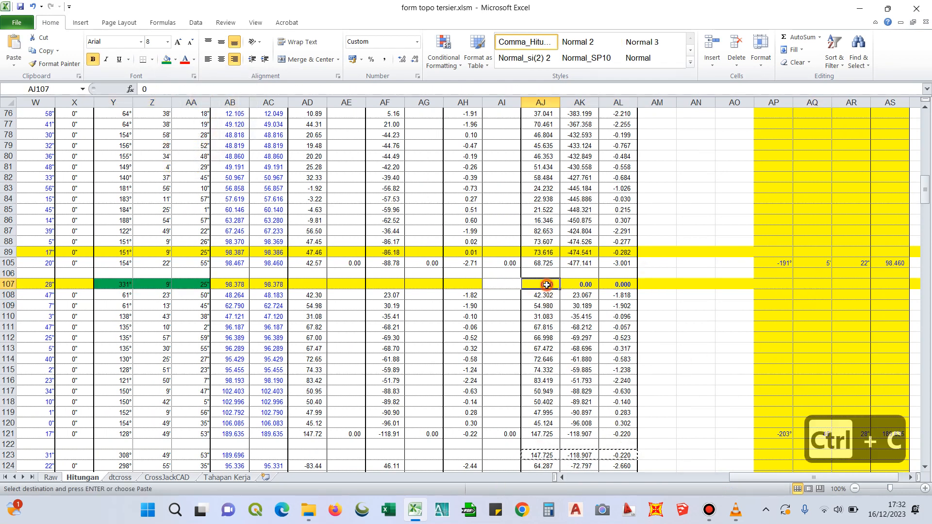
pyautogui.hotkey('ctrl', 'v')
pyautogui.click(549, 284)
pyautogui.press('F2')
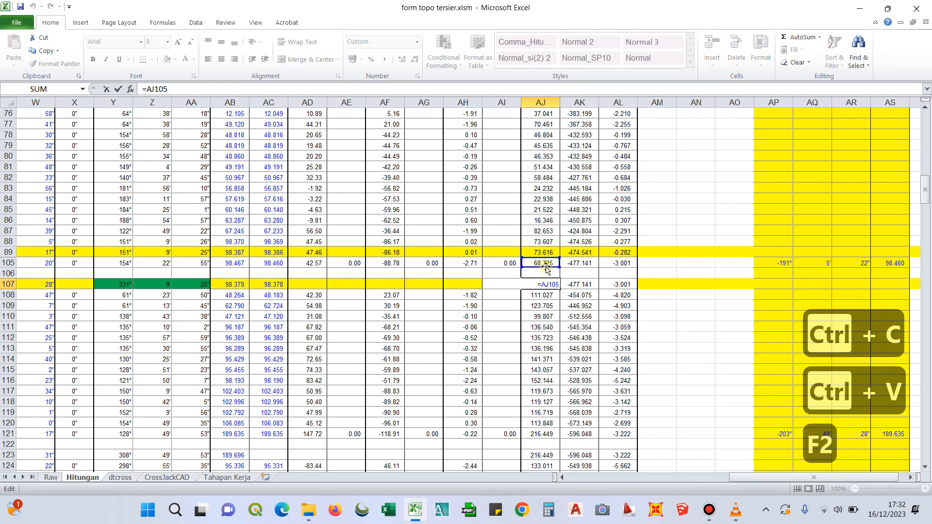
pyautogui.moveTo(547, 268); pyautogui.dragTo(547, 257)
pyautogui.press('Return')
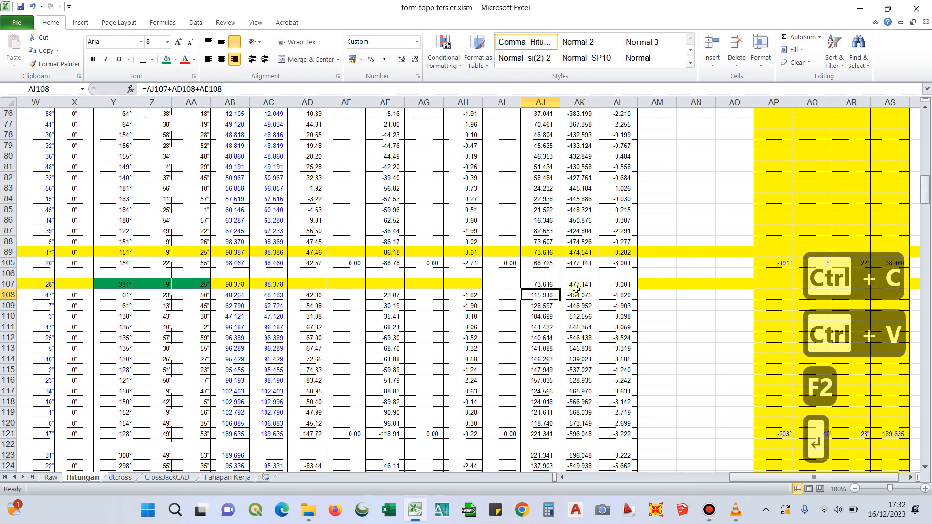
# Step: Link the Y coordinate in AK107 to AK89 and the Z coordinate in AL107 to AL89
pyautogui.click(575, 286)
pyautogui.press('F2')
pyautogui.moveTo(587, 266); pyautogui.dragTo(619, 255)
pyautogui.press('Return')
pyautogui.click(618, 280)
pyautogui.press('F2')
pyautogui.press('Return')
pyautogui.click(620, 285)
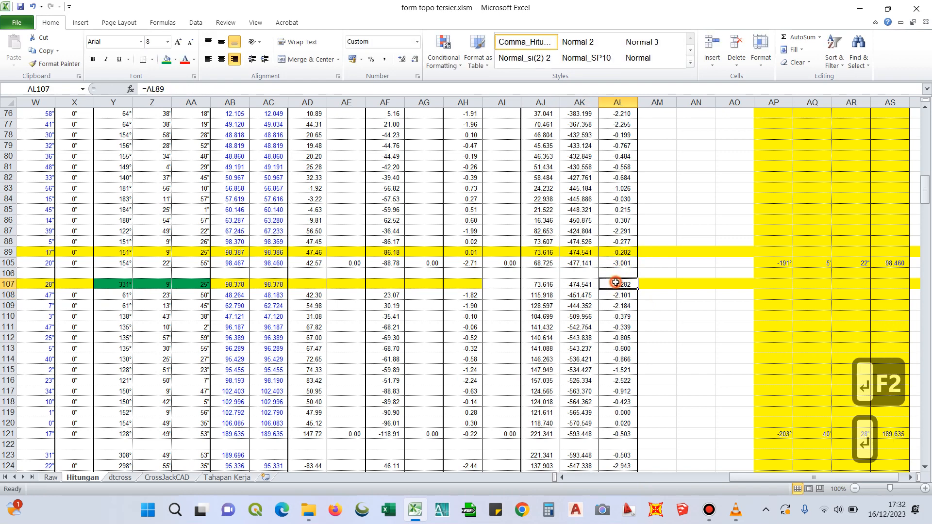
pyautogui.press('F2')
pyautogui.press('Escape')
pyautogui.press('Escape')
# Step: Fill the linked coordinate cells AJ107:AL107 with green and look over the blocks below row 107
pyautogui.moveTo(540, 284); pyautogui.dragTo(618, 284)
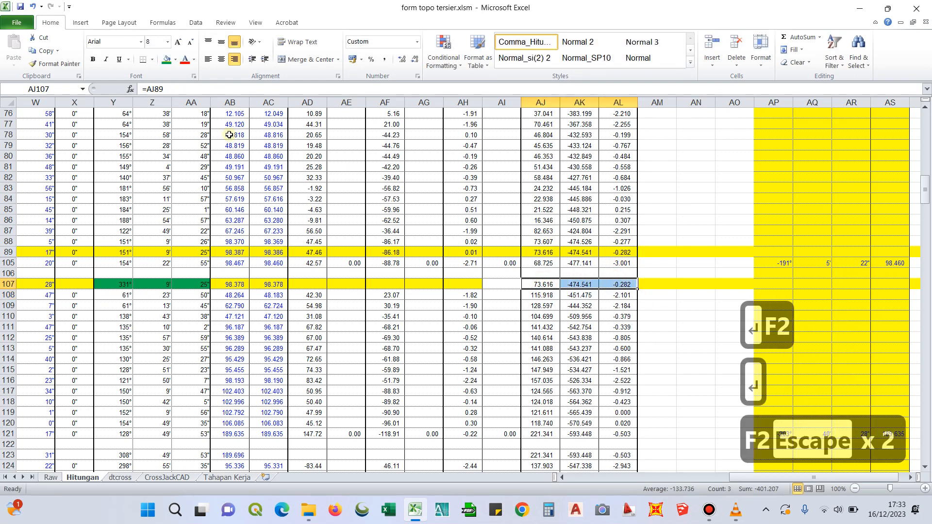
pyautogui.click(166, 59)
pyautogui.click(671, 198)
pyautogui.scroll(-11, 666, 357)
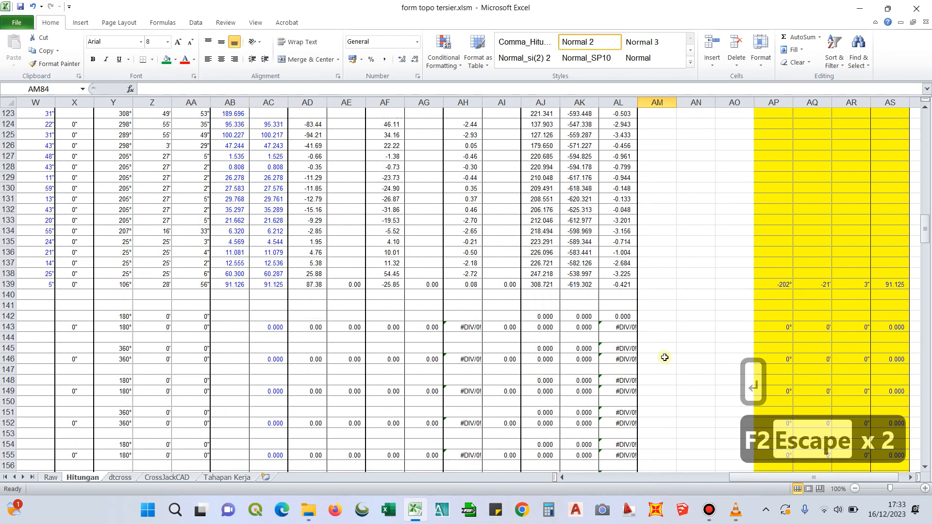
pyautogui.scroll(19, 660, 351)
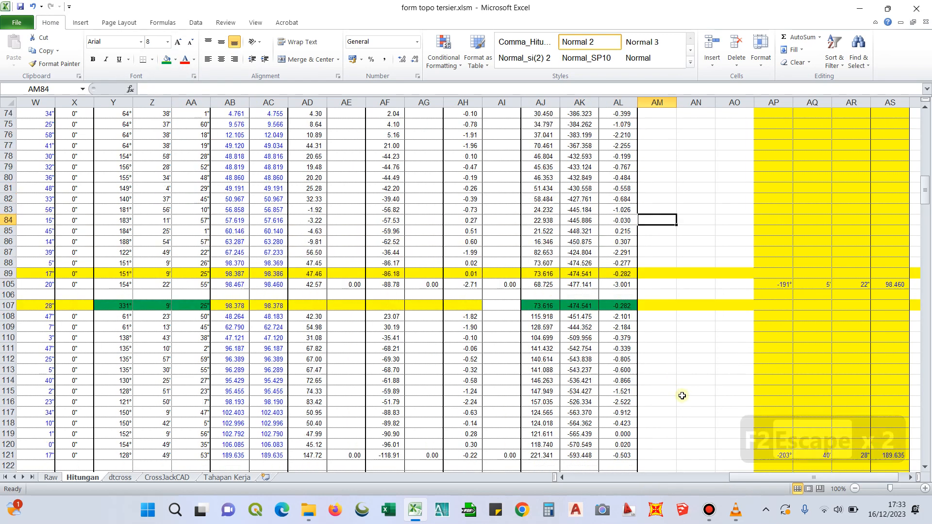
# Step: Set the project name (Proyek) in S2 of the sheet header to LATIHAN
pyautogui.moveTo(764, 478); pyautogui.dragTo(398, 483)
pyautogui.scroll(20, 668, 336)
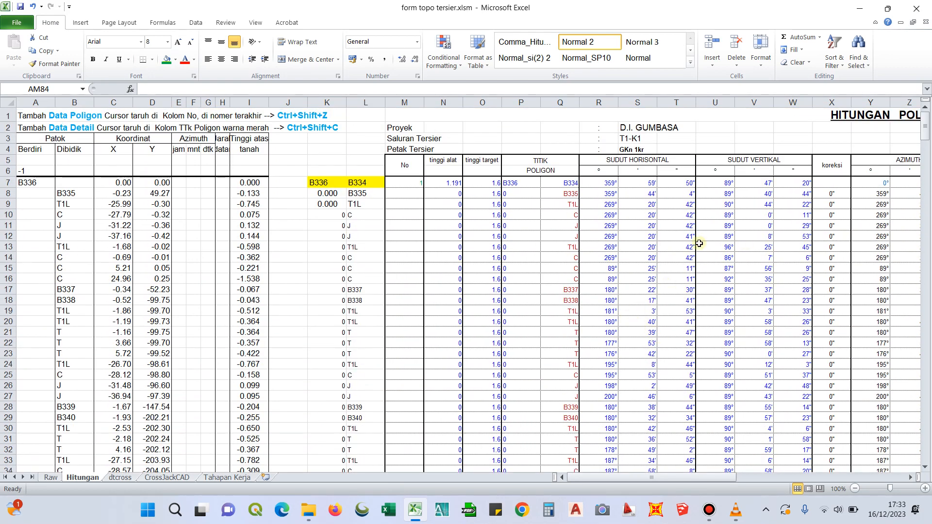
pyautogui.click(630, 128)
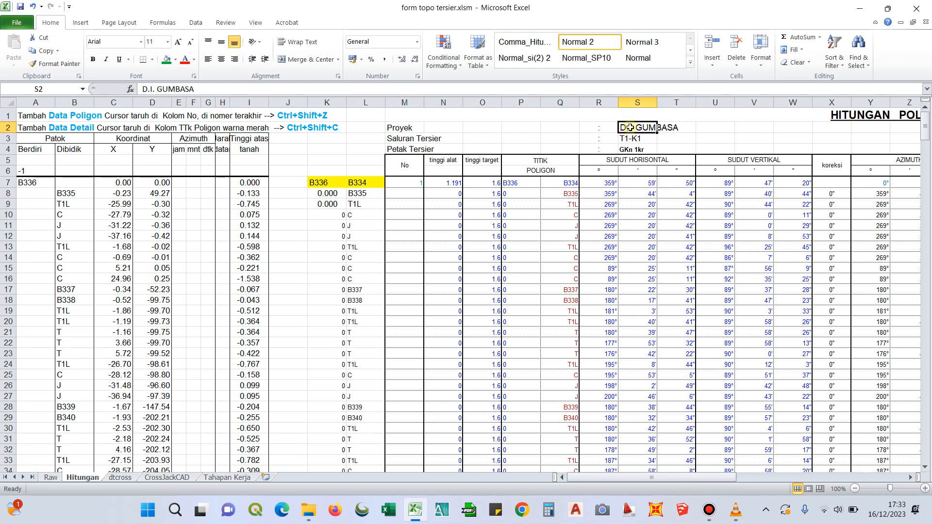
pyautogui.write('LATH')
pyautogui.press('BackSpace')
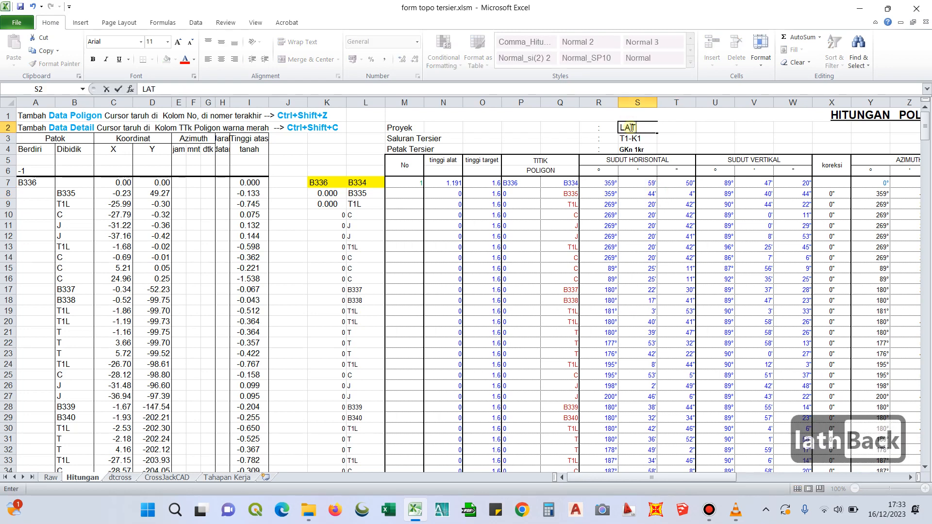
pyautogui.write('IHAN')
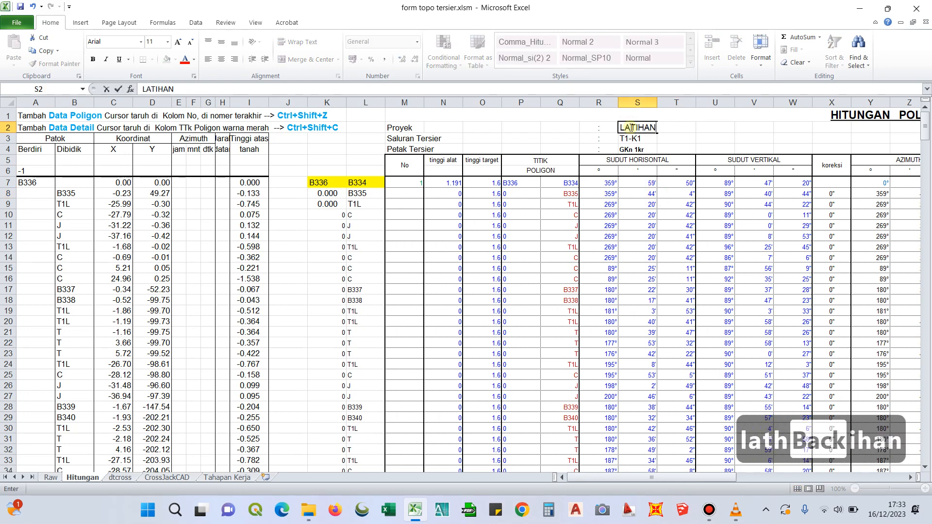
pyautogui.click(691, 138)
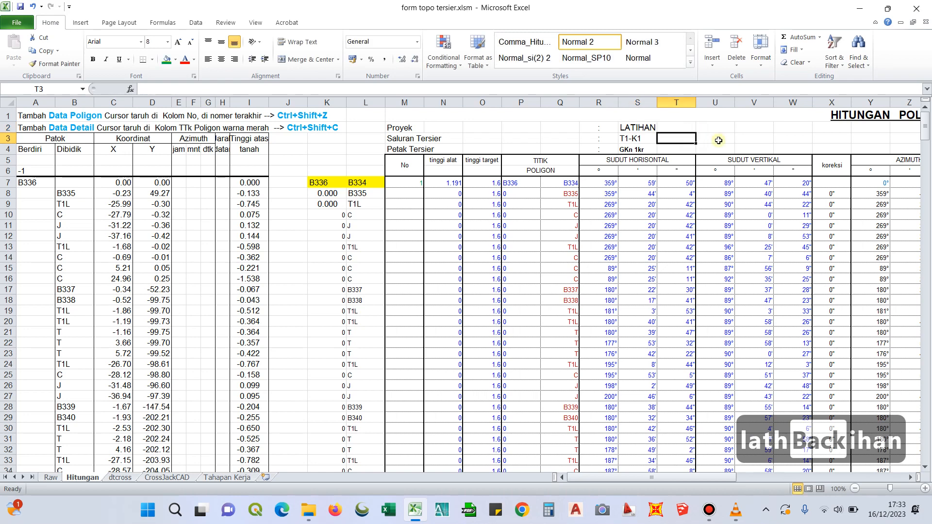
# Step: Copy LATIHAN from S2 into the Saluran Tersier and Petak Tersier fields in S3 and S4
pyautogui.moveTo(637, 127); pyautogui.dragTo(625, 150)
pyautogui.hotkey('ctrl', 'c')
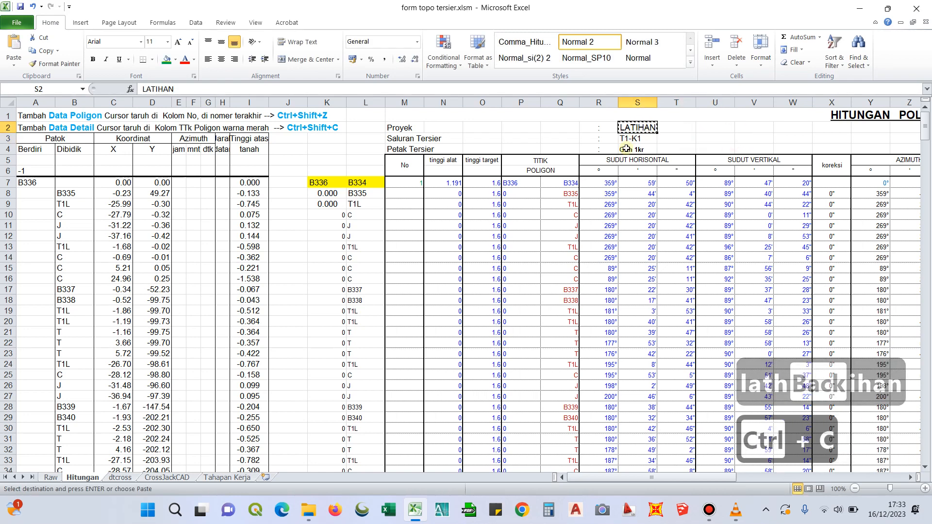
pyautogui.hotkey('ctrl', 'v')
pyautogui.press('Escape')
# Step: Enter the calculating person's name in the Dihitung Oleh field in AJ2
pyautogui.hscroll(6, 772, 207)
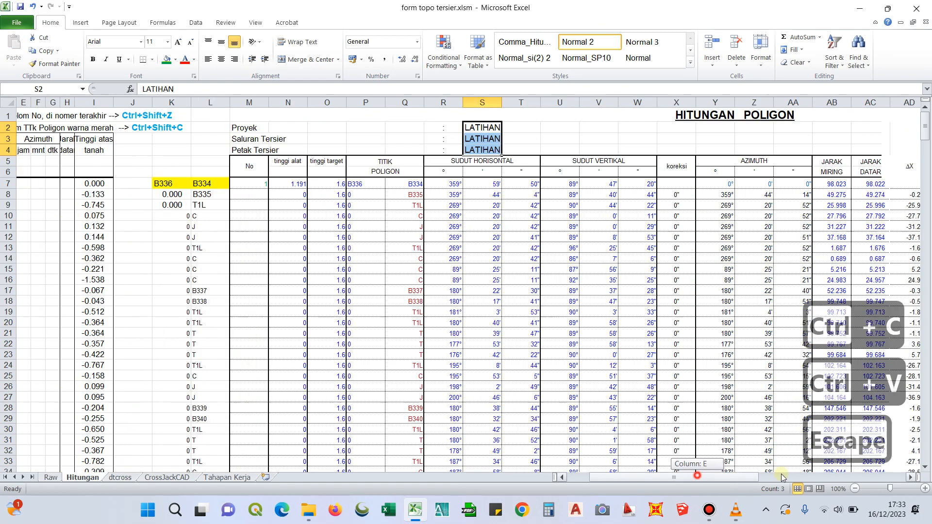
pyautogui.click(697, 130)
pyautogui.write('FAJAR')
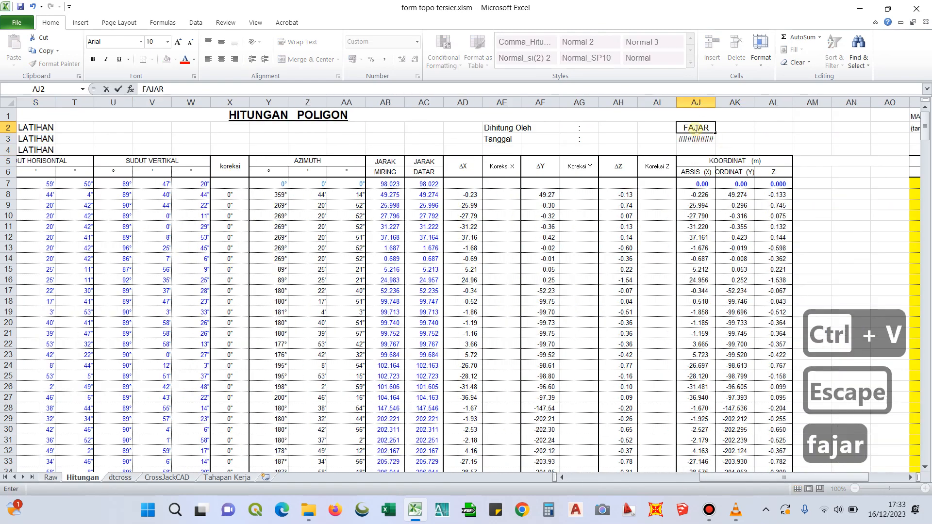
pyautogui.click(774, 128)
# Step: Widen column AJ enough to show the full Tanggal date in AJ3, and save the workbook
pyautogui.scroll(2, 738, 135)
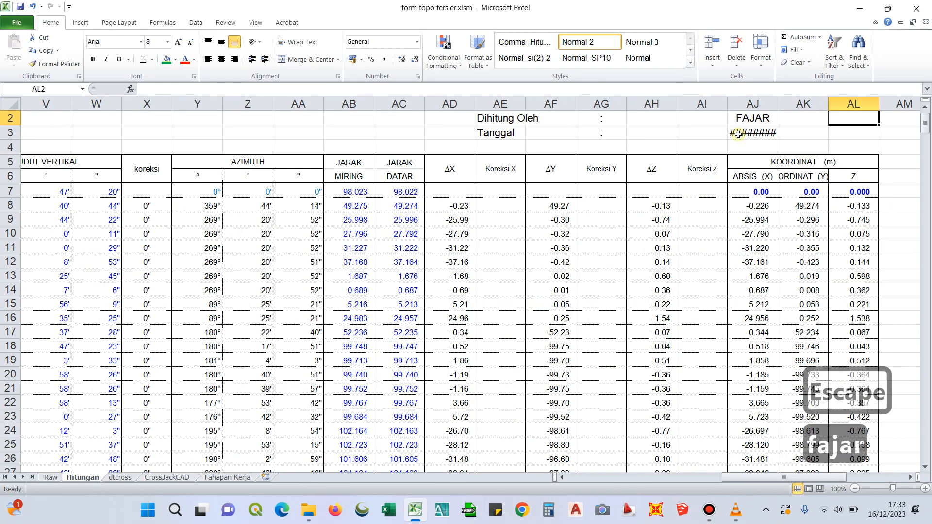
pyautogui.moveTo(773, 102); pyautogui.dragTo(789, 102)
pyautogui.click(819, 147)
pyautogui.hotkey('ctrl', 's')
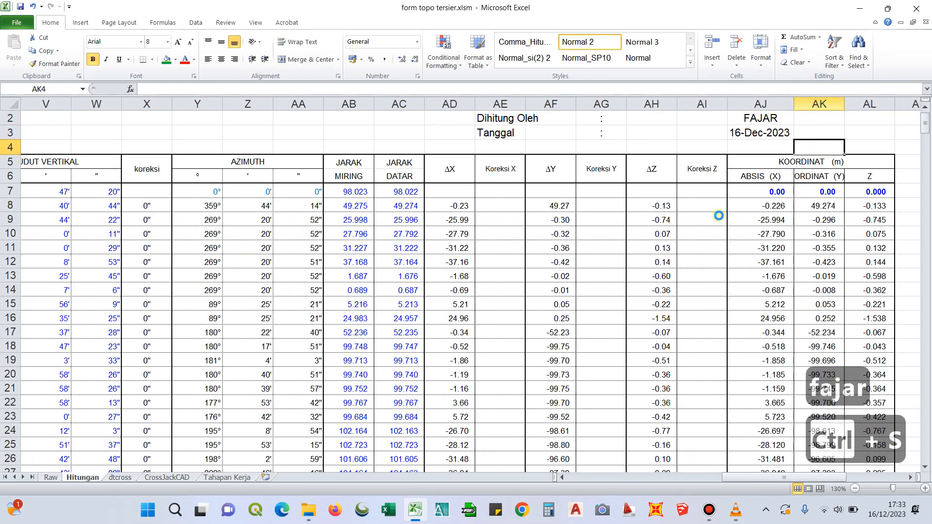
# Step: Return to the beginning of the Hitungan sheet, select cell S19 and save the workbook again
pyautogui.scroll(1, 780, 470)
pyautogui.scroll(-2, 780, 469)
pyautogui.hscroll(-6, 477, 326)
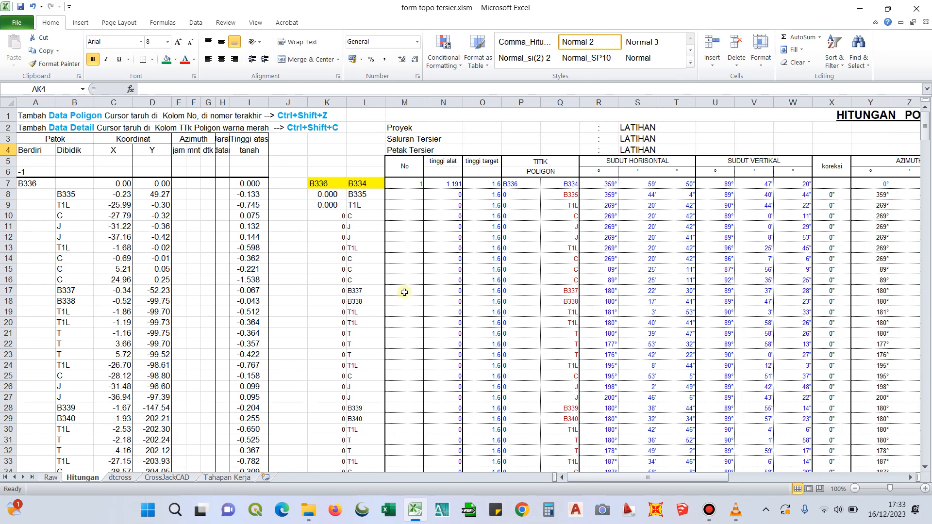
pyautogui.moveTo(626, 478); pyautogui.dragTo(618, 437)
pyautogui.click(621, 314)
pyautogui.hotkey('ctrl', 's')
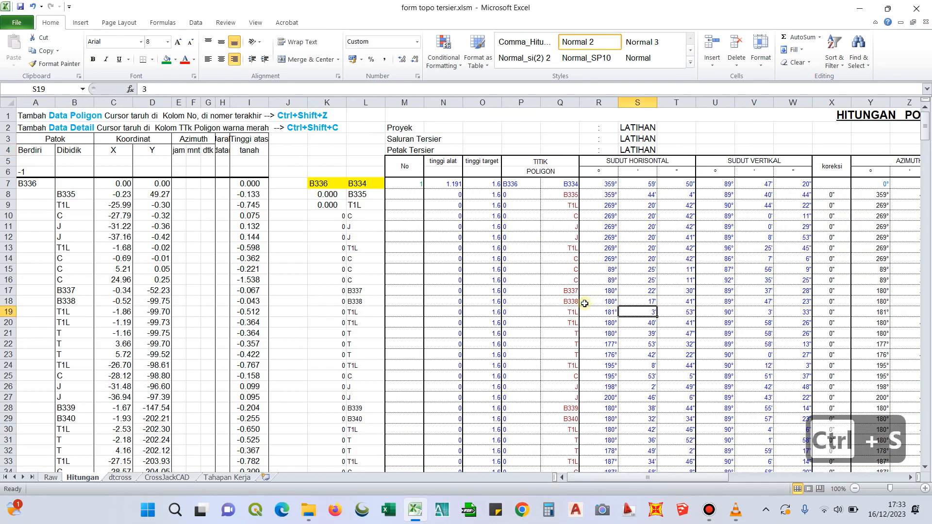